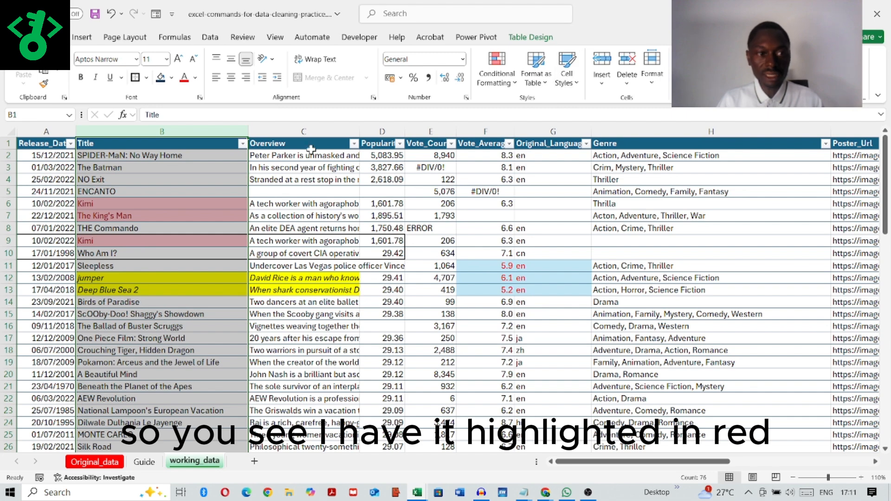
Examine the red-highlighted duplicate titles Kimi and The King's Man throughout the Title column
left_click(126, 204)
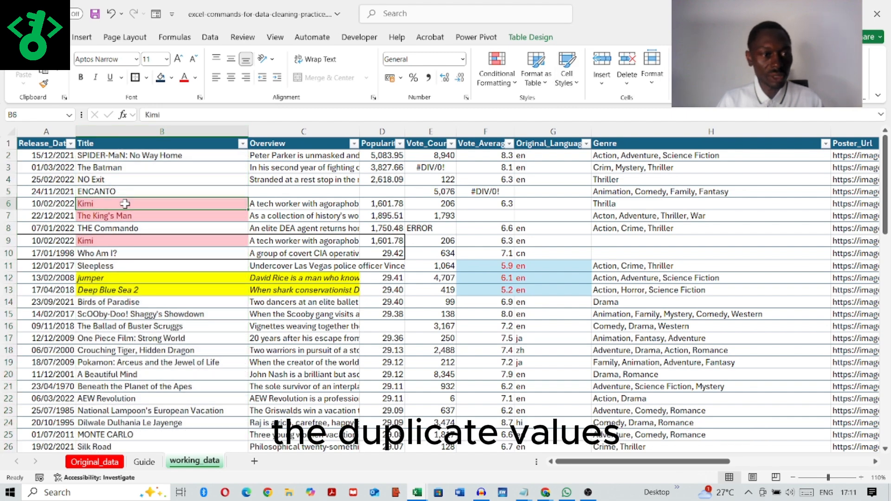
left_click(102, 242)
scroll(148, 243, "down", 18)
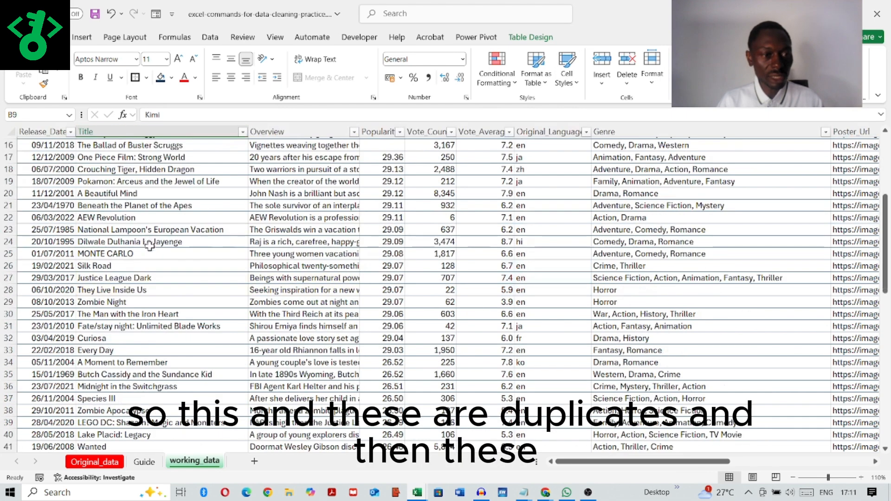
scroll(149, 250, "down", 5)
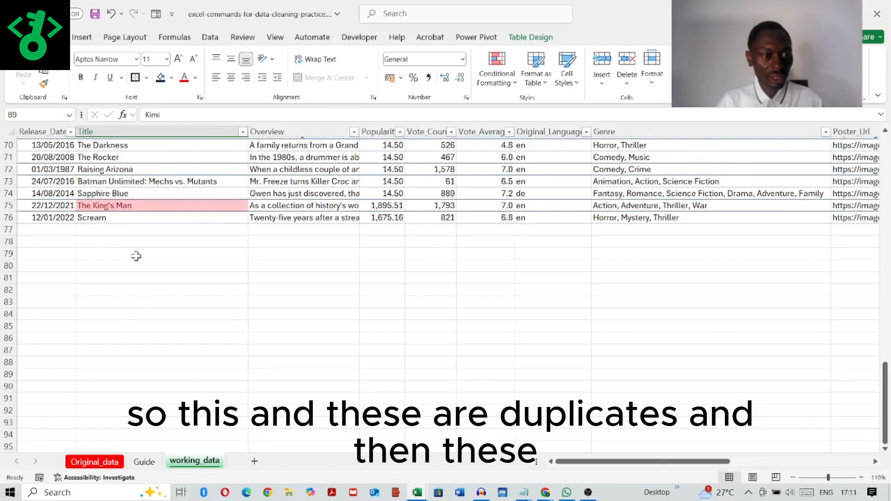
left_click(132, 205)
scroll(149, 213, "up", 20)
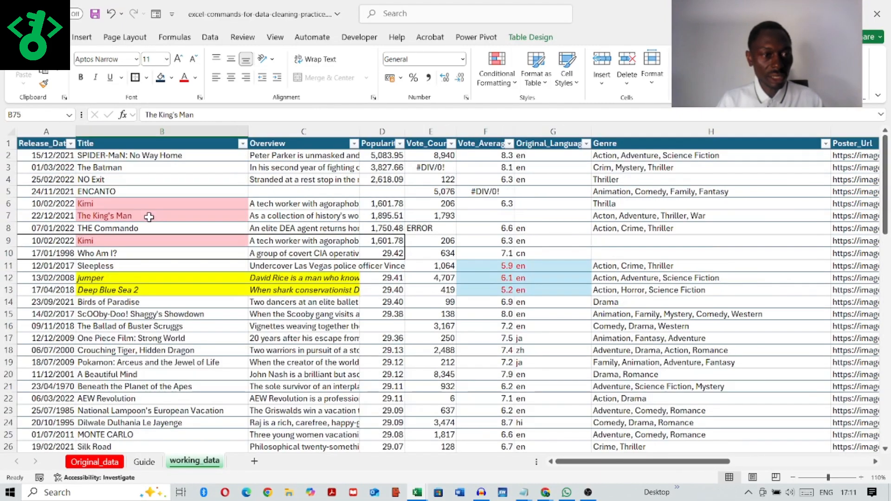
Compare the full duplicate records in rows 7 and 75 and in rows 6 and 9
left_click(125, 216)
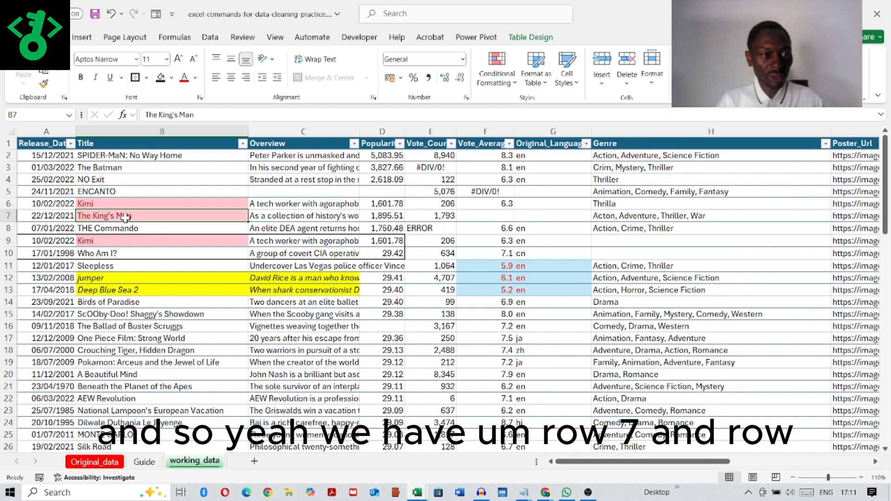
key("shift+space")
scroll(149, 310, "down", 13)
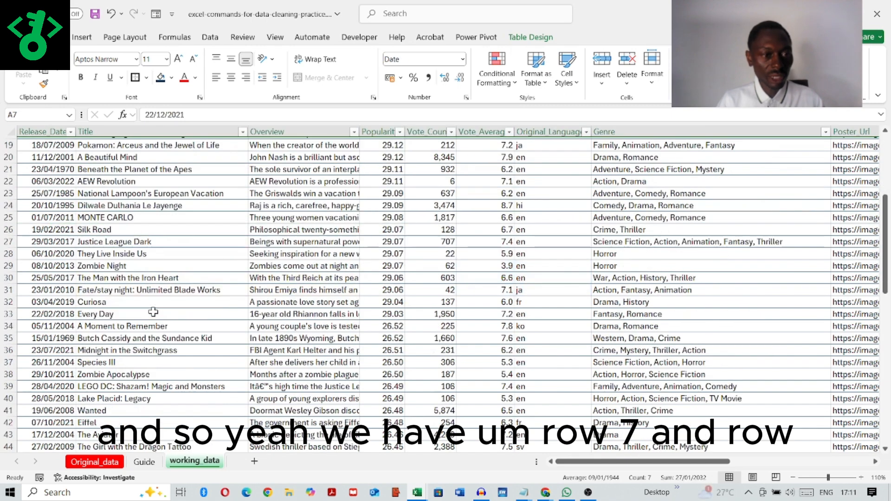
scroll(144, 310, "down", 7)
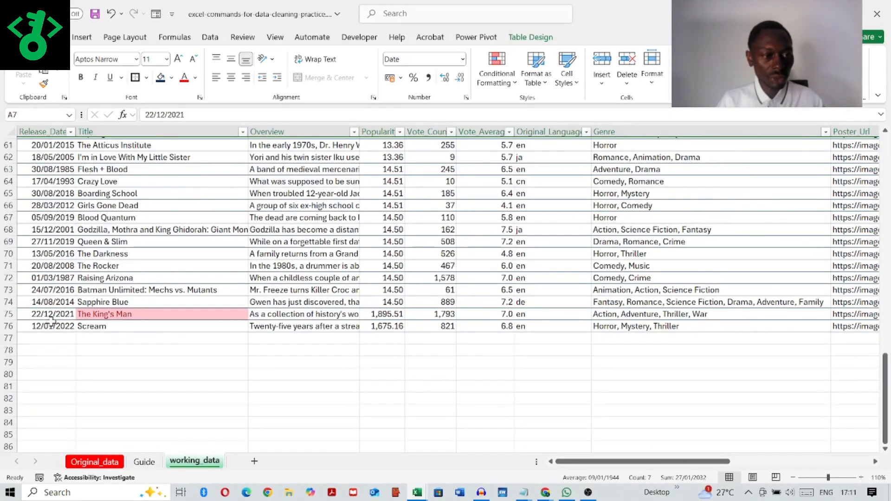
left_click(3, 313)
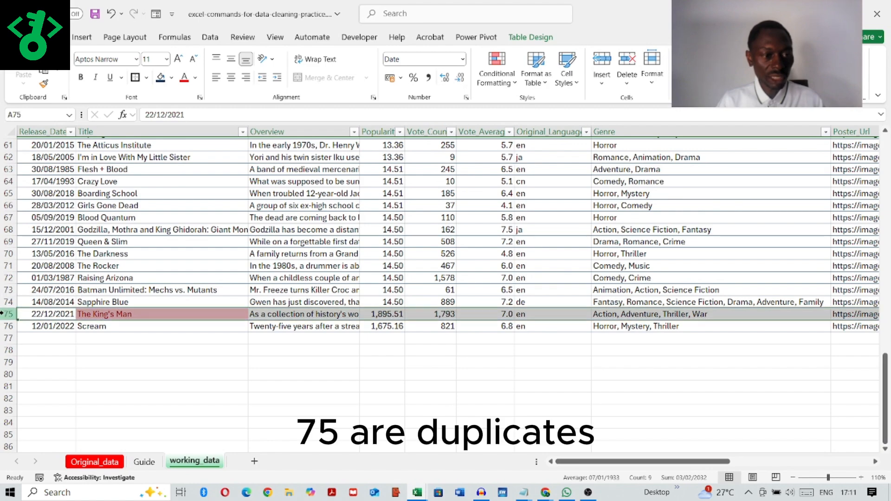
scroll(240, 274, "up", 9)
scroll(240, 274, "up", 11)
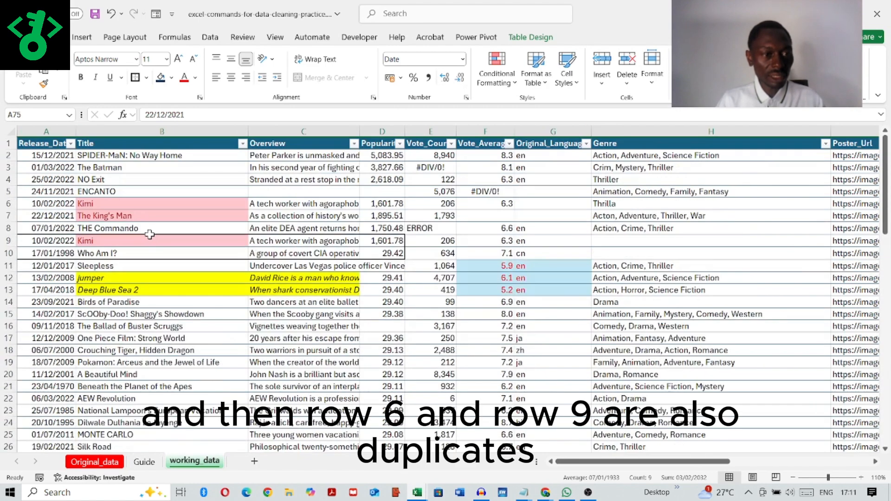
left_click(3, 204)
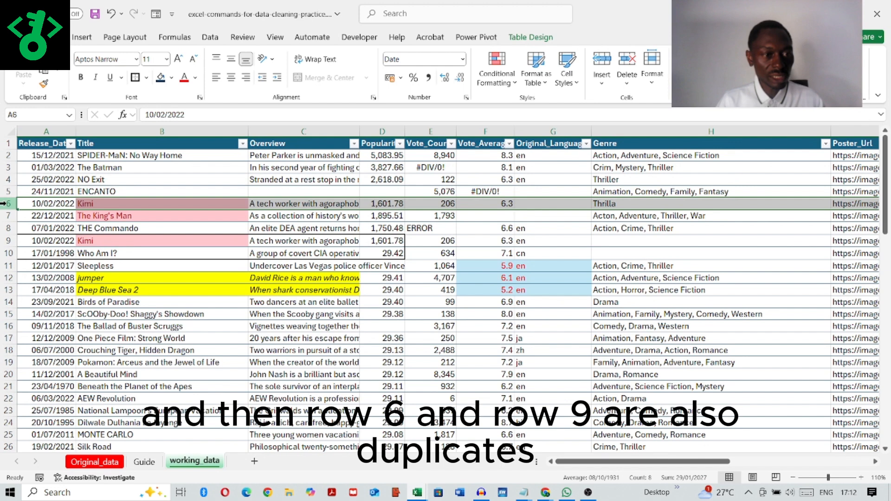
left_click(3, 240)
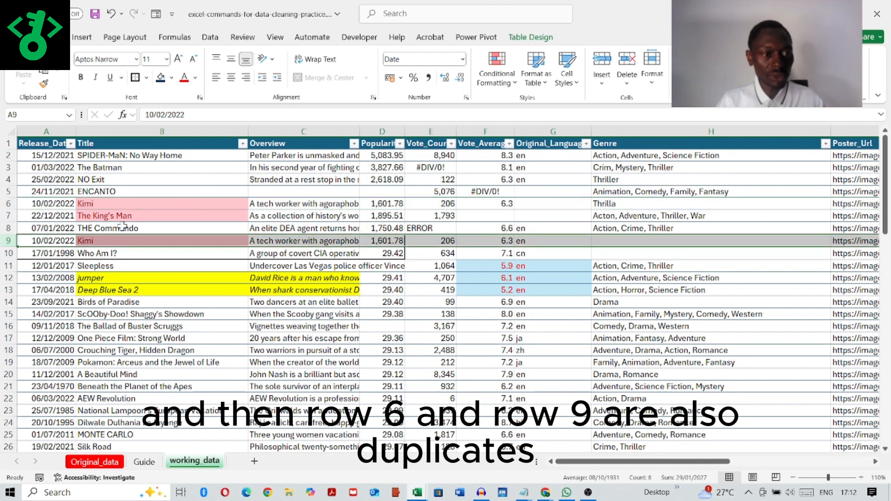
Filter the Title column by the pink cell colour and inspect each of the duplicate rows 6, 9, 75 and 7
left_click(188, 191)
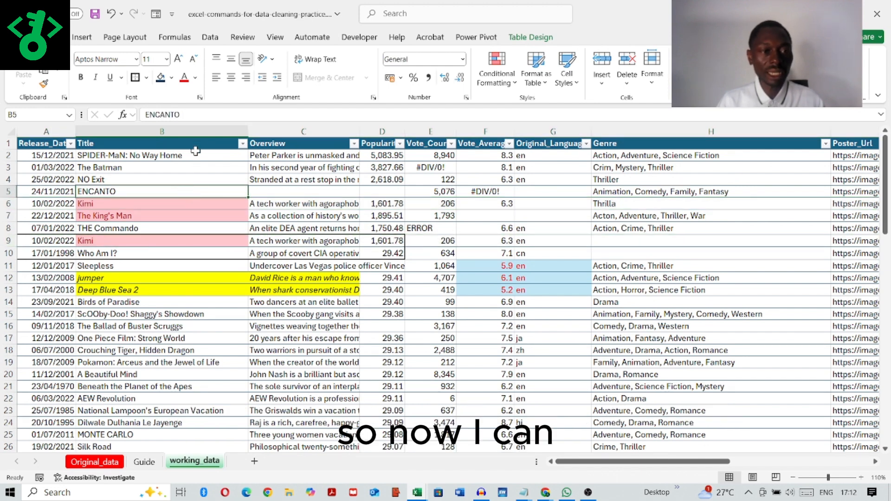
left_click(242, 143)
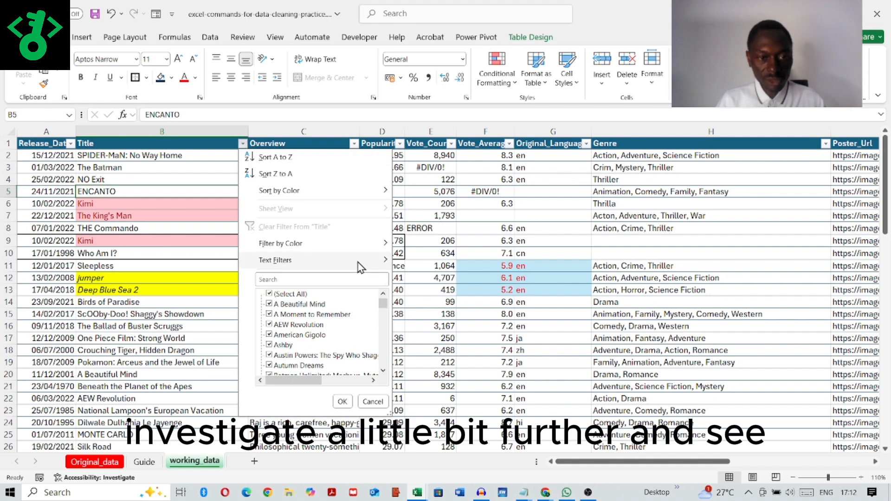
mouse_move(381, 264)
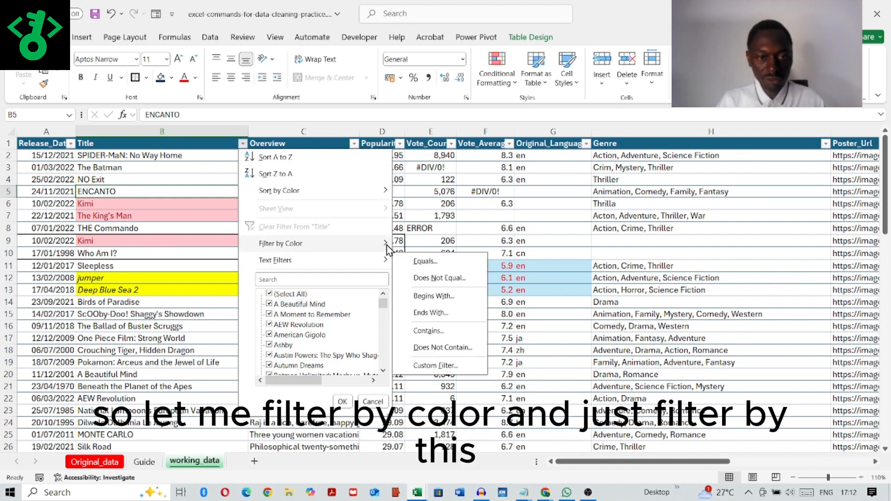
mouse_move(386, 246)
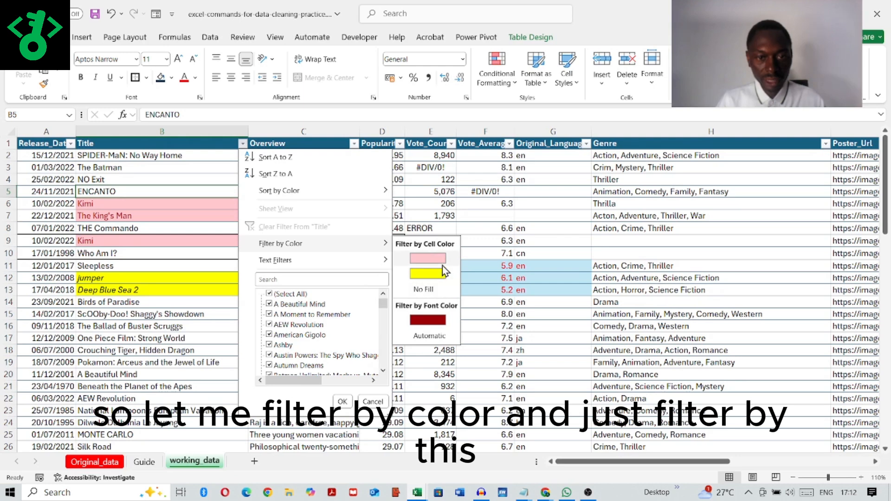
left_click(427, 258)
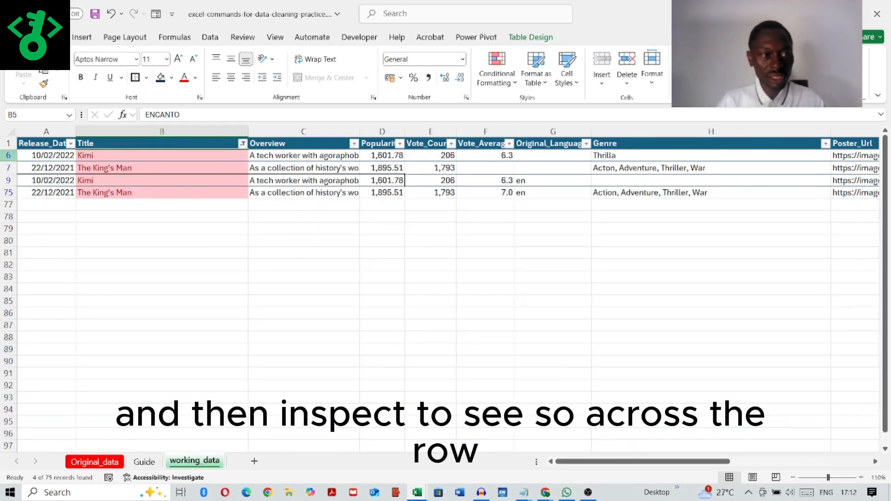
left_click(8, 155)
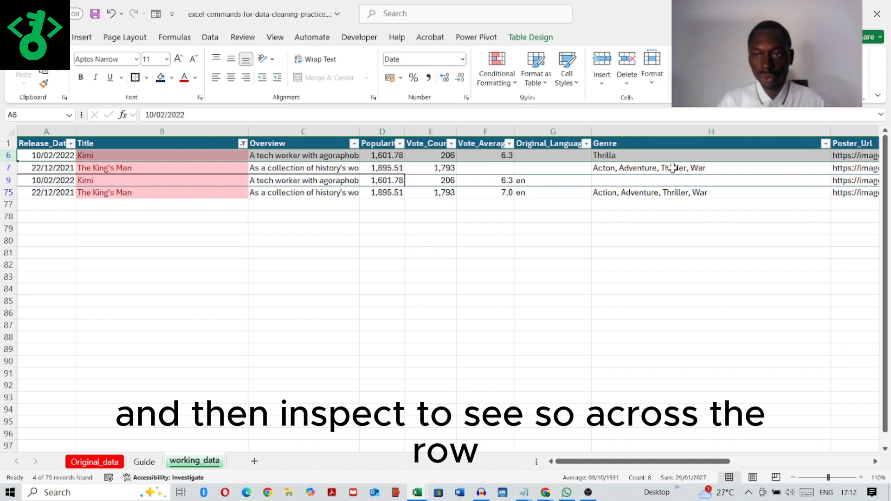
left_click(4, 180)
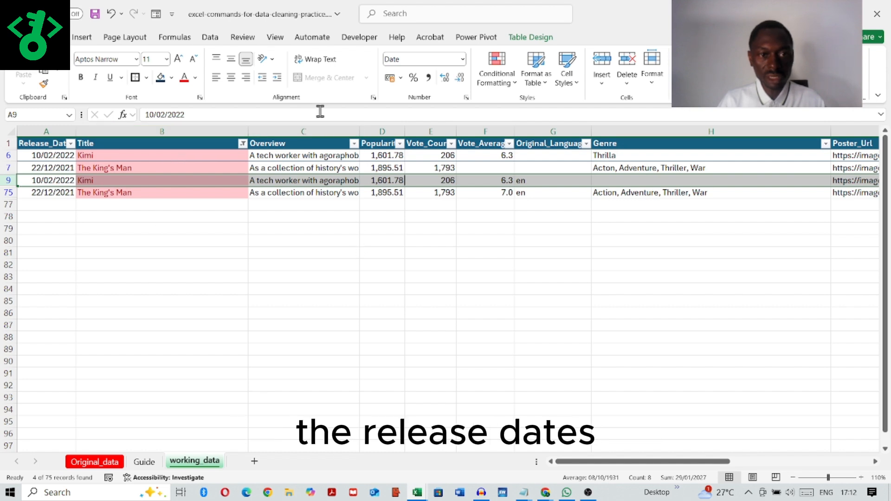
left_click(9, 192)
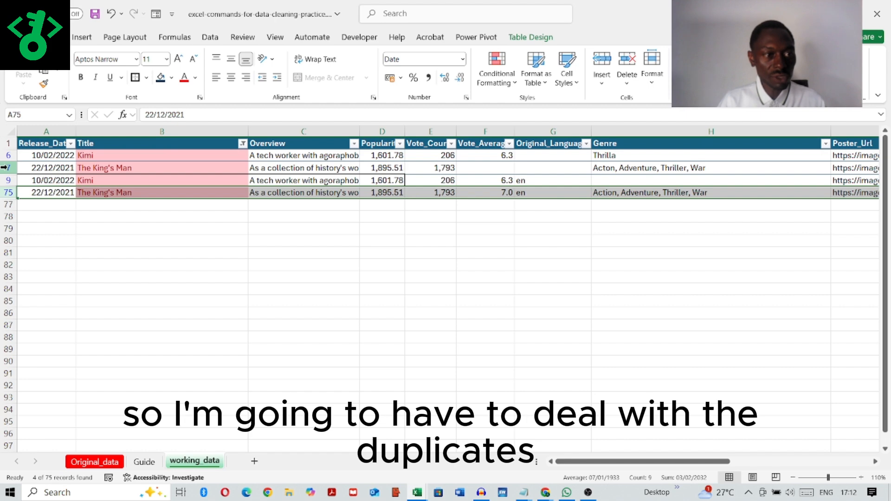
left_click(7, 168)
Show all records again by selecting every value in the Title column's filter
left_click(241, 143)
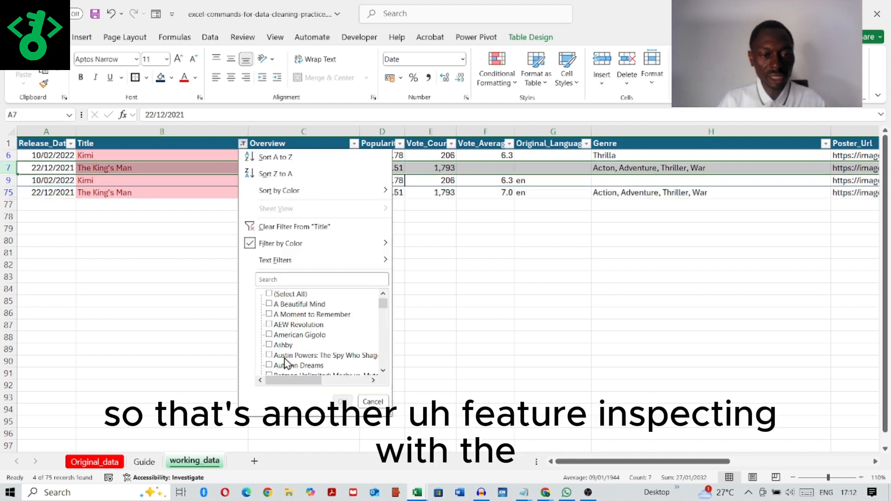
left_click(270, 294)
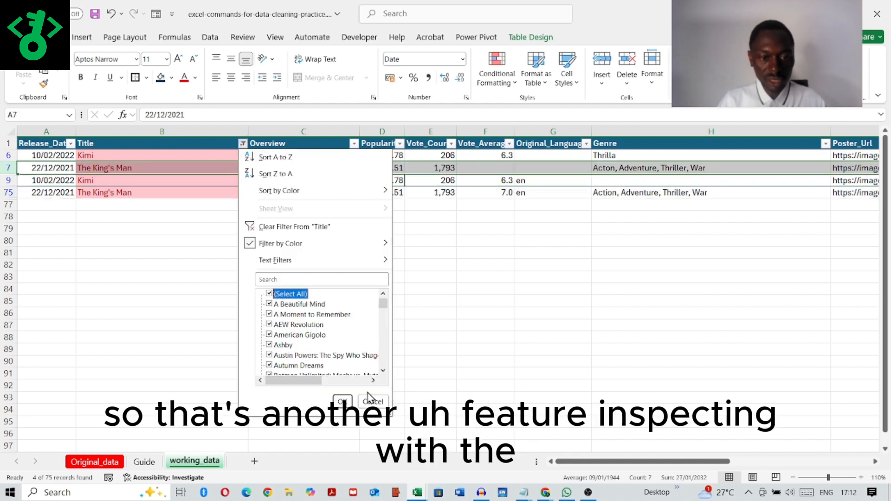
left_click(342, 402)
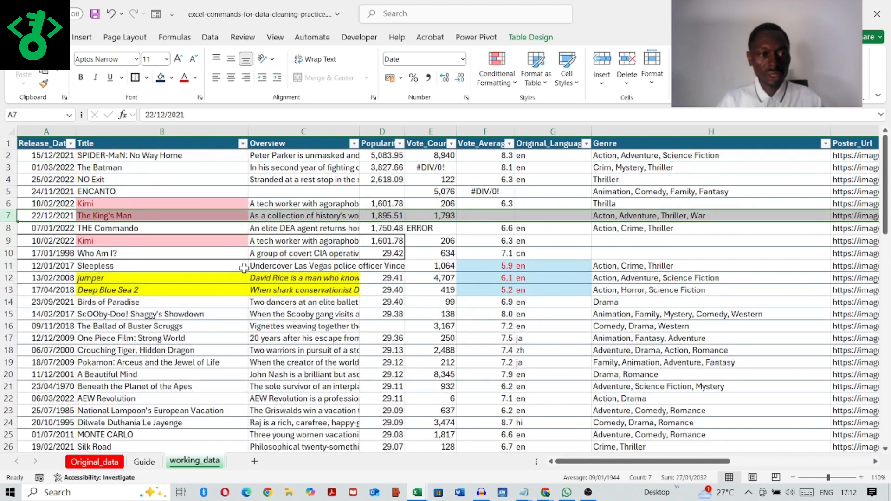
Show the "S. Remove duplicate" activity on the Guide sheet
left_click(144, 461)
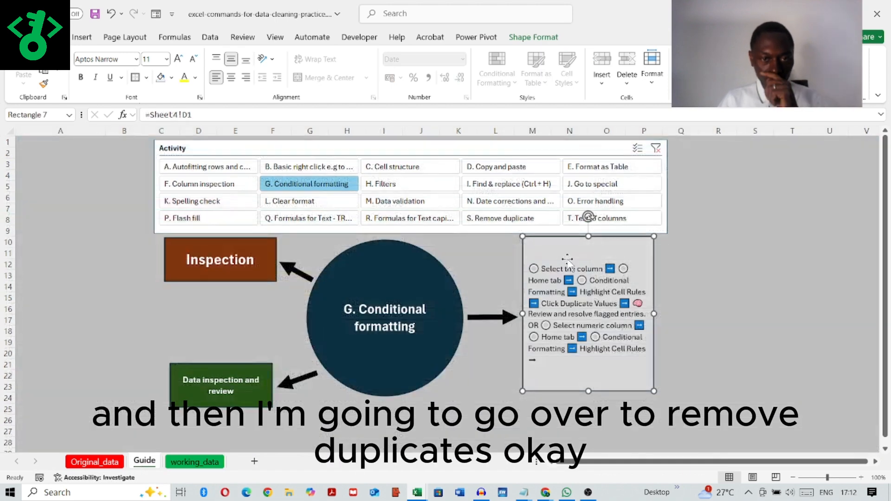
left_click(519, 223)
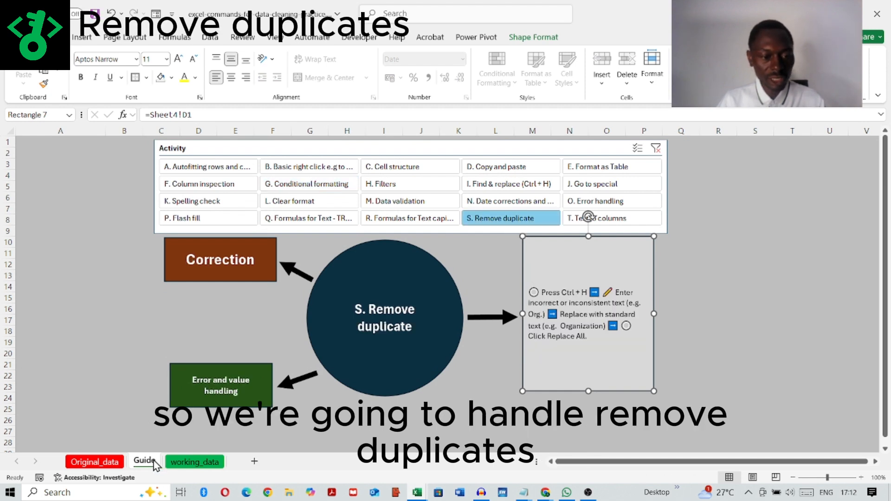
Select the entire dataset on the working_data sheet and try to remove duplicates with all columns compared and headers included
left_click(191, 466)
left_click(23, 145)
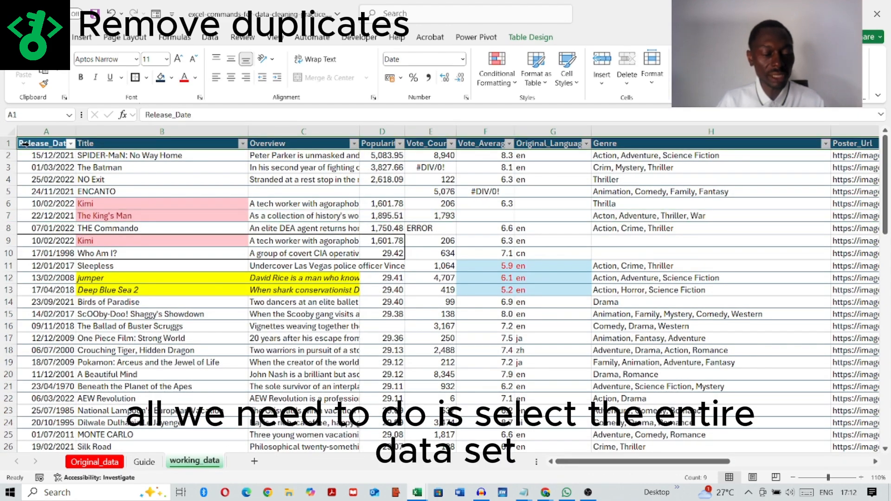
key("ctrl+shift+End")
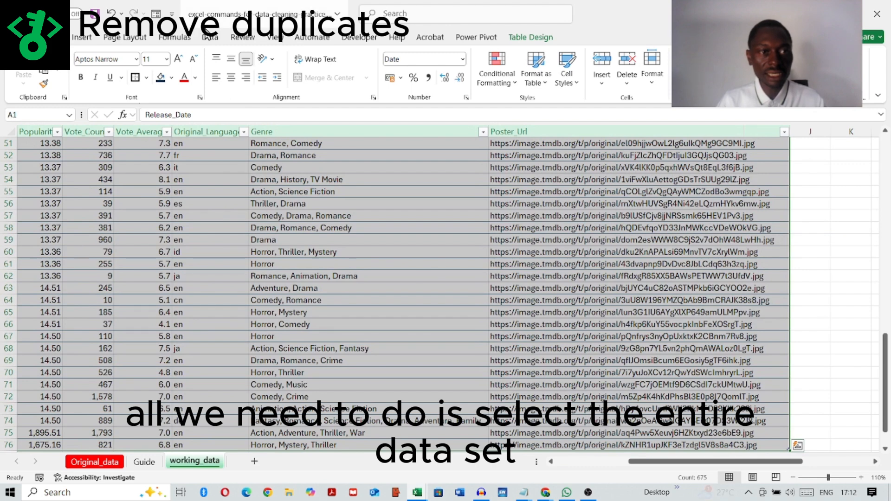
left_click(213, 39)
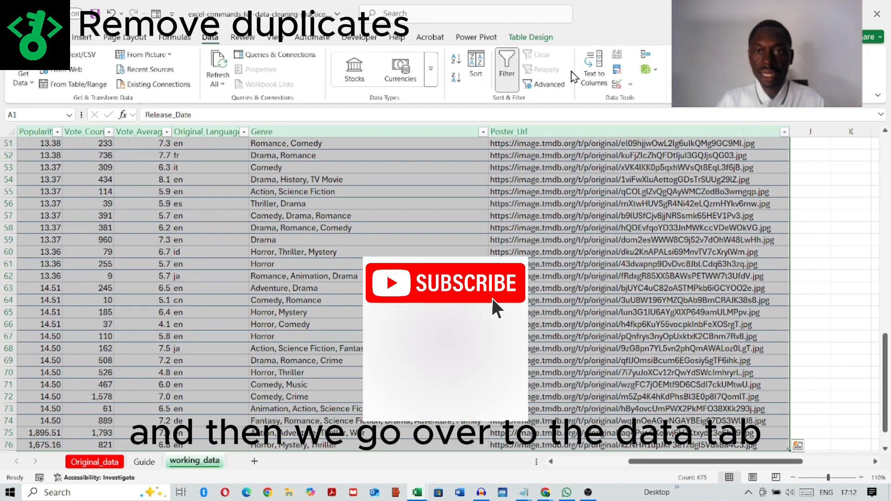
left_click(617, 75)
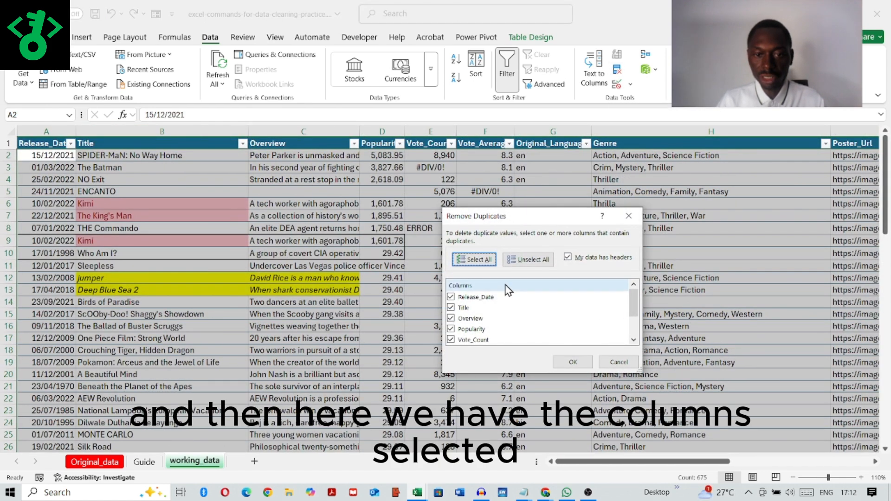
left_click_drag(637, 310, 627, 349)
scroll(629, 315, "up", 3)
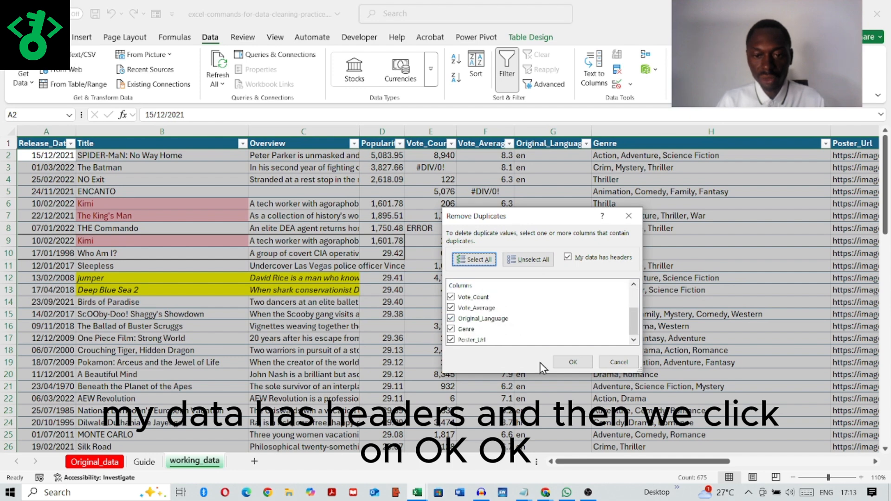
left_click(573, 362)
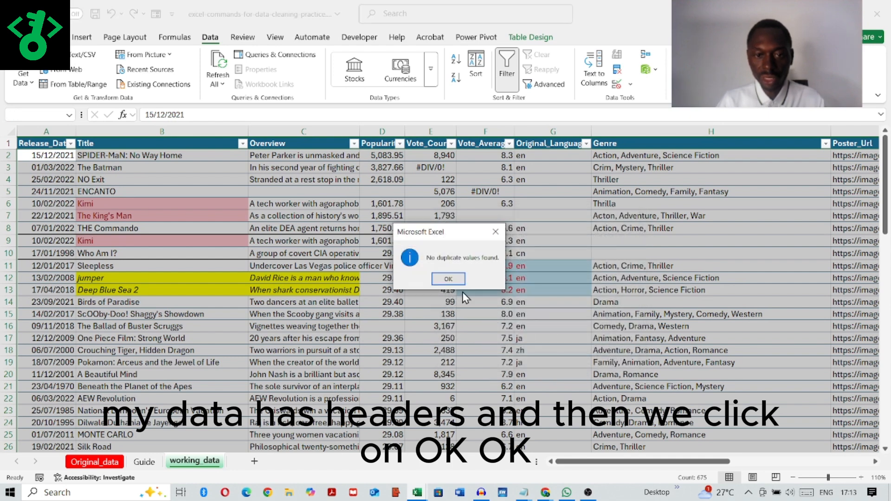
left_click(448, 279)
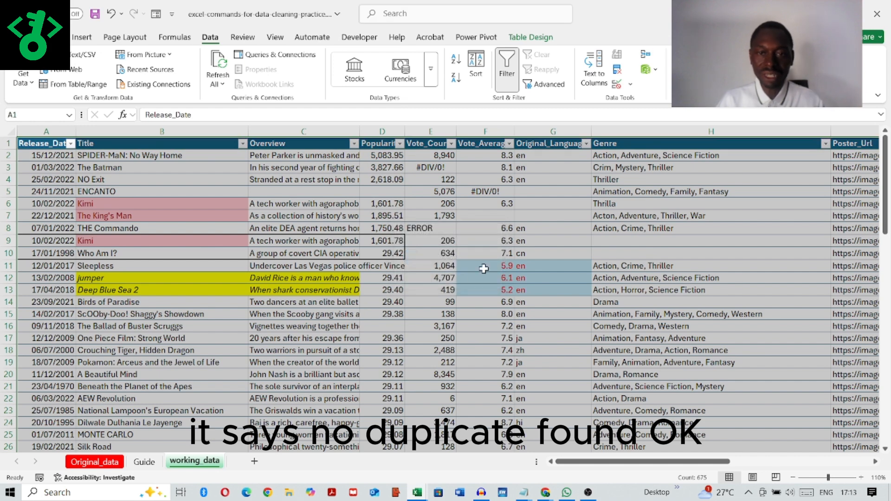
Remove duplicate records from the selected dataset by comparing only the Title column
left_click(617, 74)
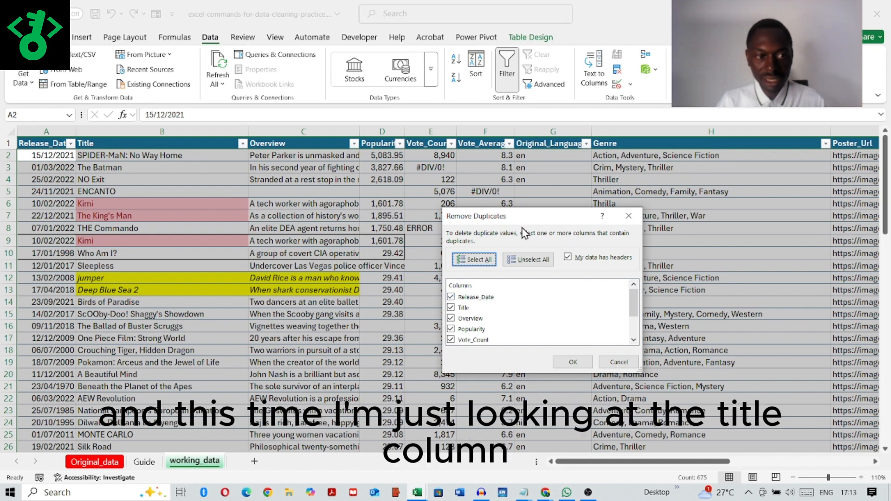
left_click(524, 261)
left_click(451, 308)
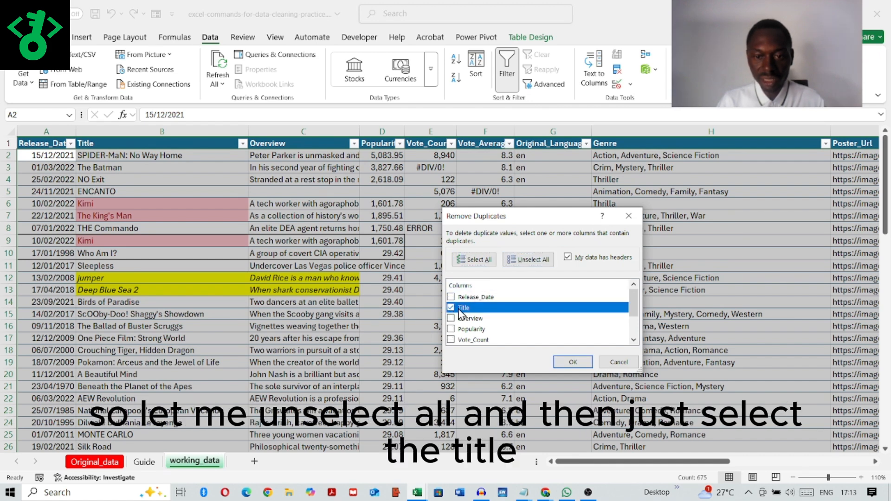
left_click(574, 362)
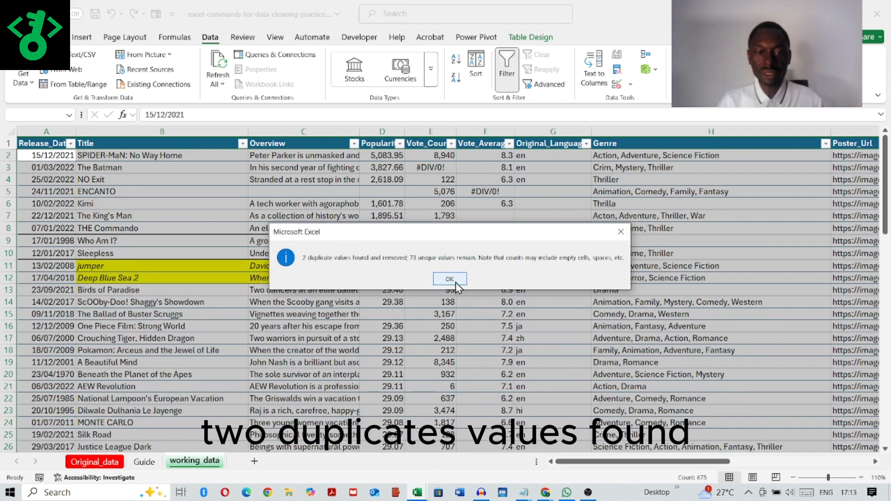
left_click(452, 281)
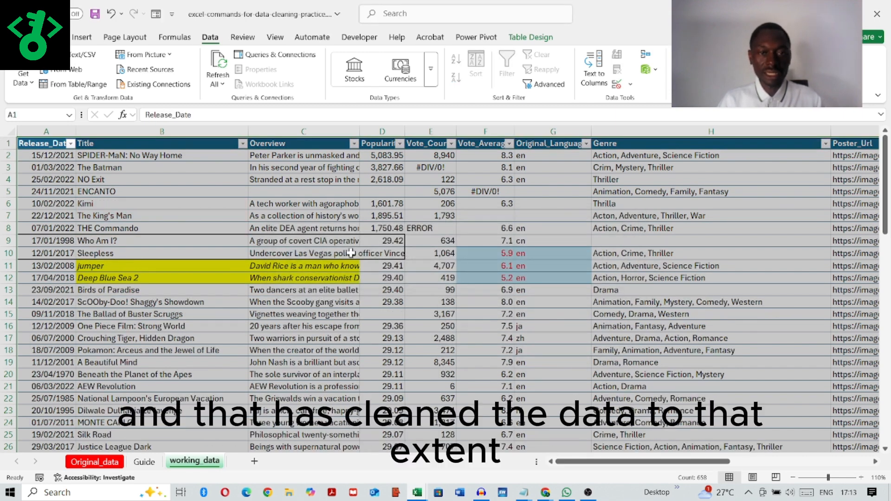
Show the "H. Filters" activity on the Guide sheet
left_click(144, 462)
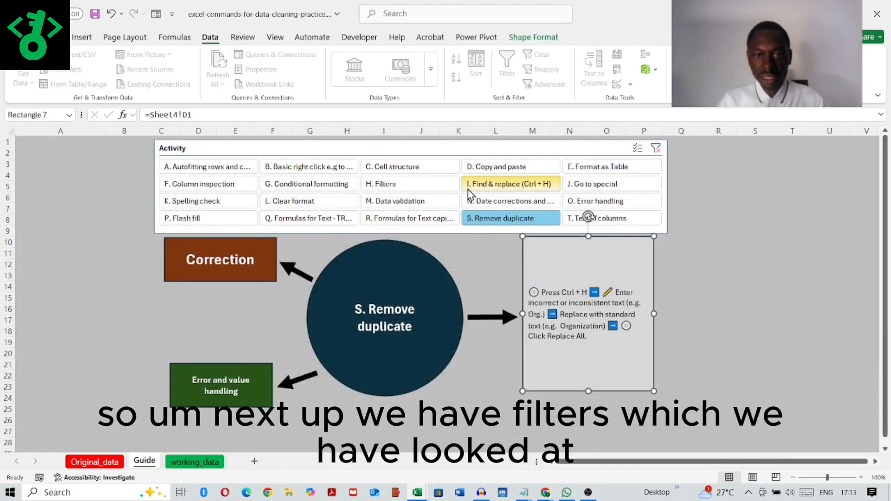
left_click(380, 188)
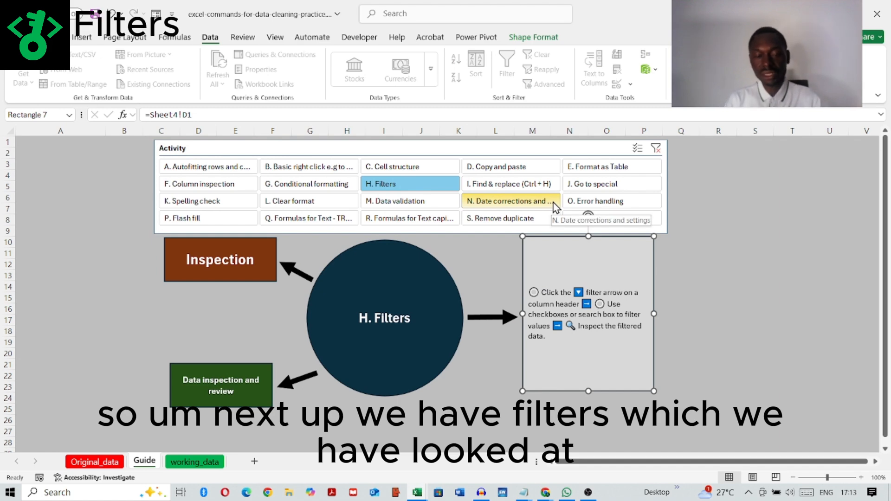
Inspect the filter values of the Release_Date, Overview and Title columns on the working_data sheet
left_click(185, 463)
left_click(71, 143)
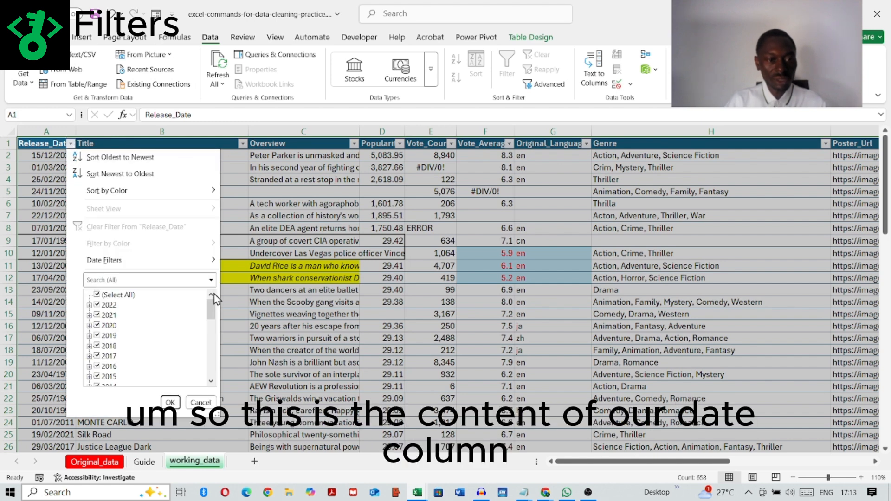
left_click_drag(213, 304, 212, 378)
left_click(169, 402)
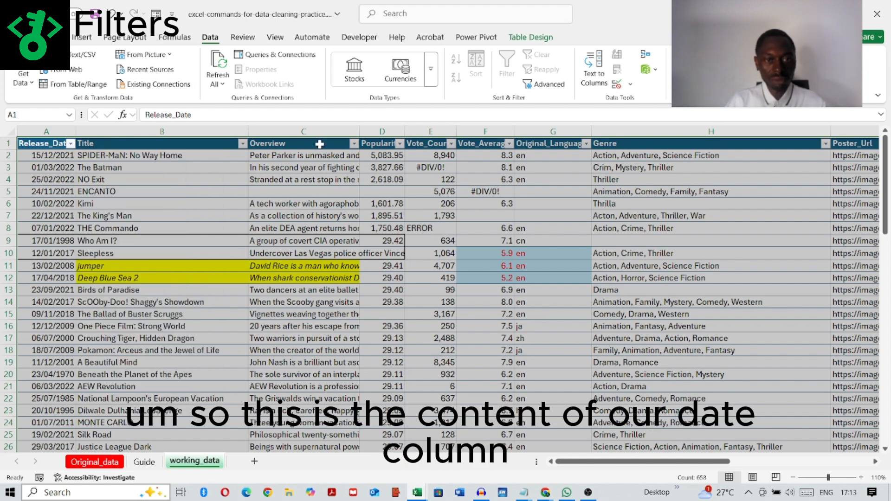
left_click(353, 143)
scroll(439, 347, "down", 5)
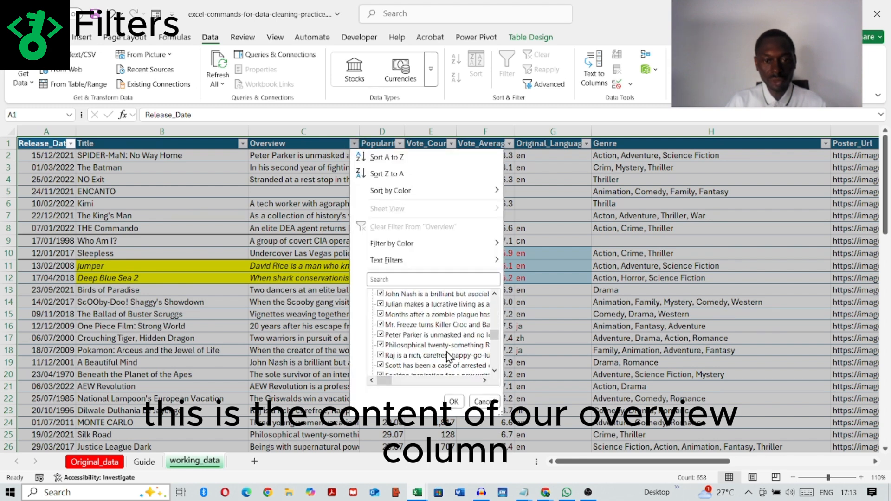
left_click(484, 402)
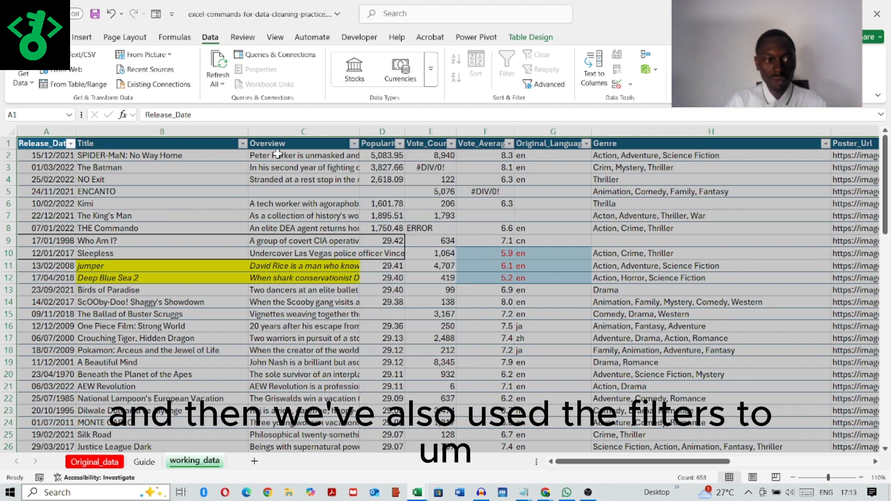
left_click(242, 144)
scroll(336, 351, "down", 3)
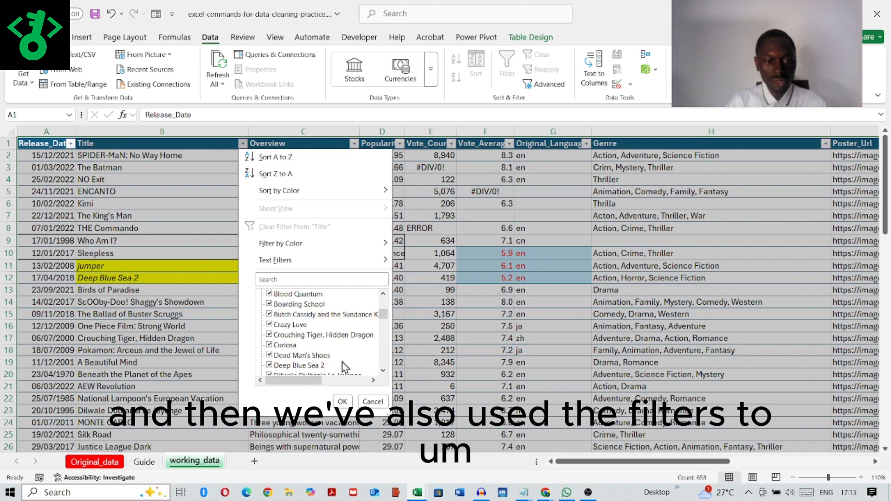
scroll(336, 352, "up", 3)
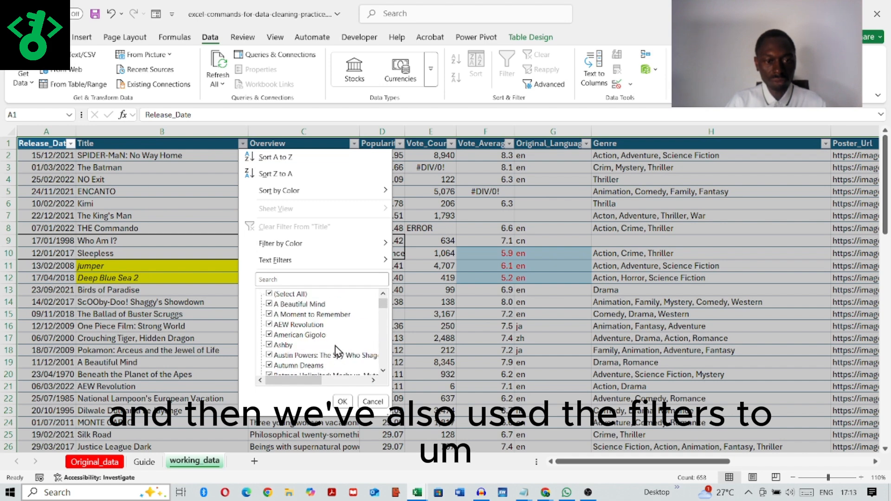
left_click(342, 401)
Filter the Original_Language column to only en and fr and review the matching records
left_click(586, 144)
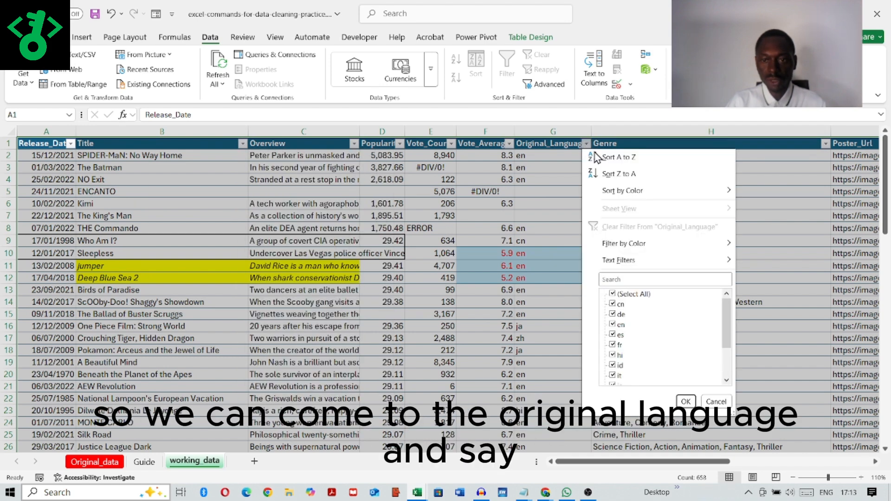
left_click(613, 294)
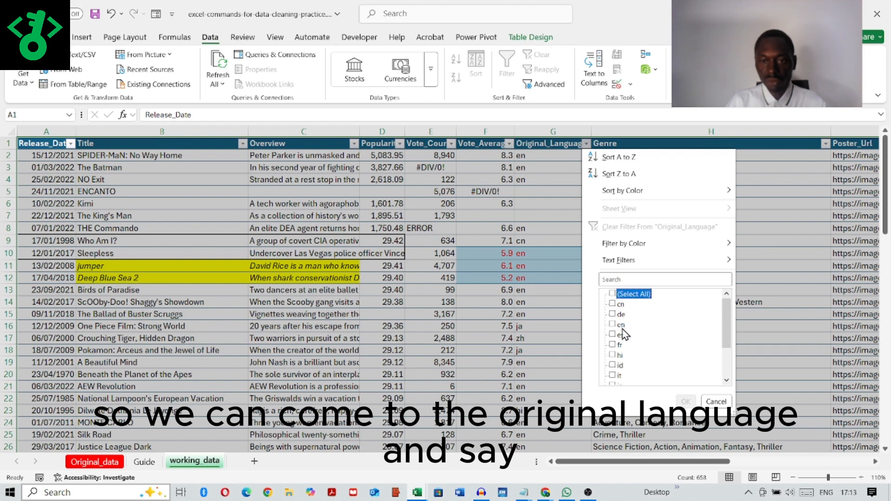
scroll(627, 366, "down", 1)
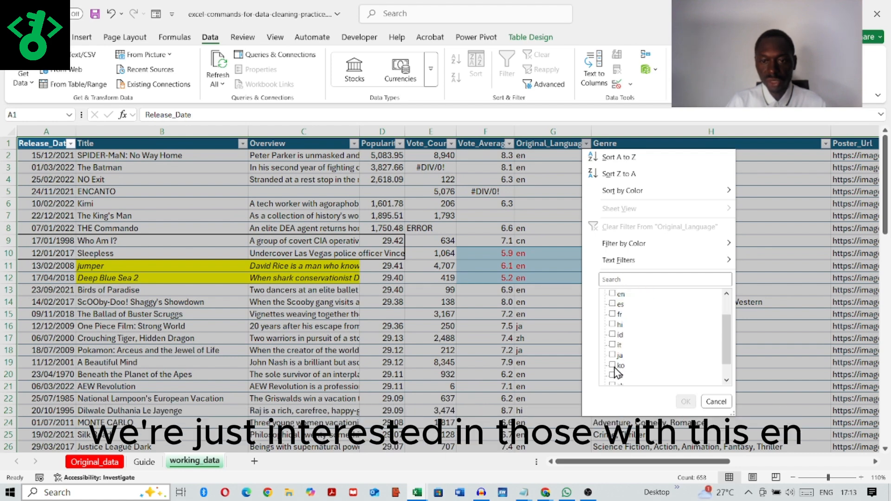
left_click(612, 294)
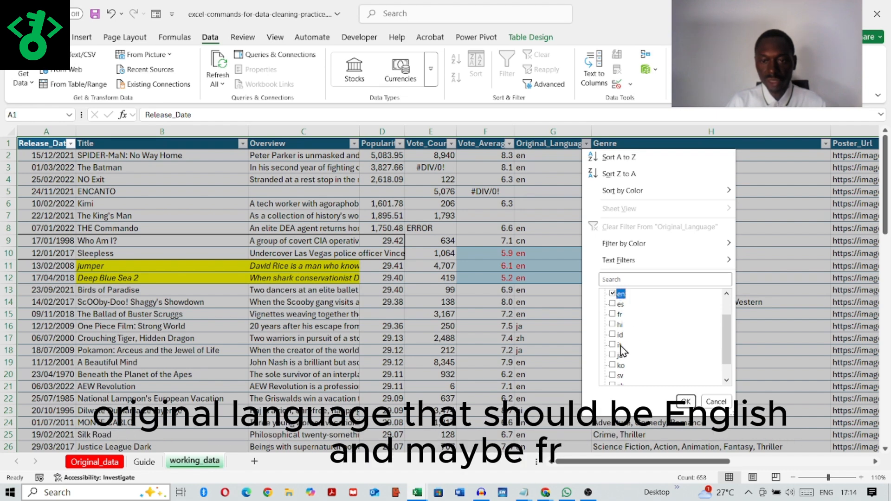
left_click(613, 314)
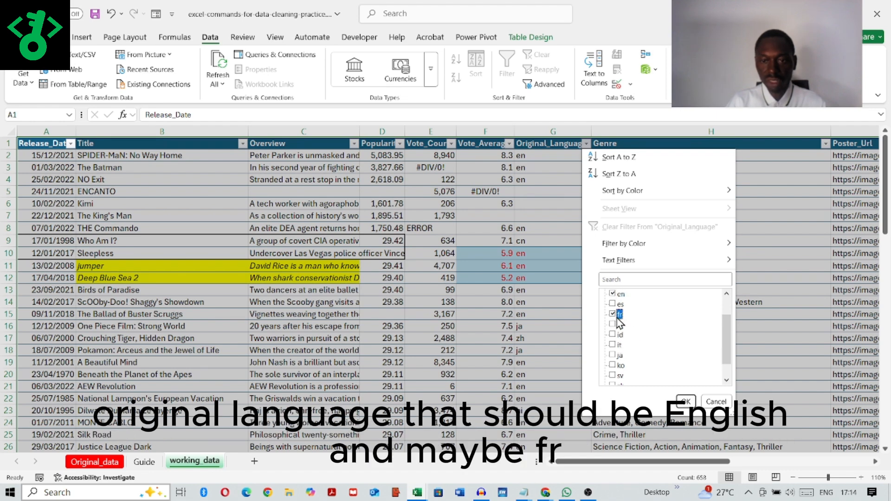
left_click(685, 402)
scroll(568, 341, "down", 20)
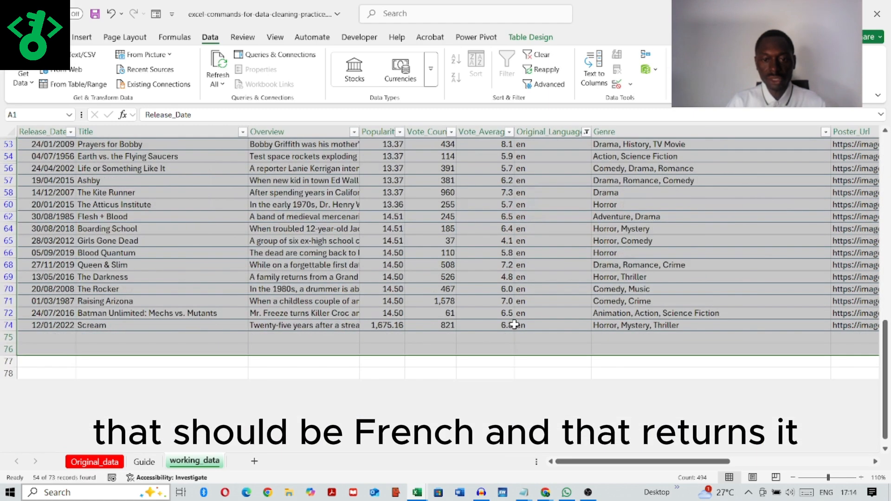
scroll(513, 322, "up", 15)
scroll(510, 321, "up", 8)
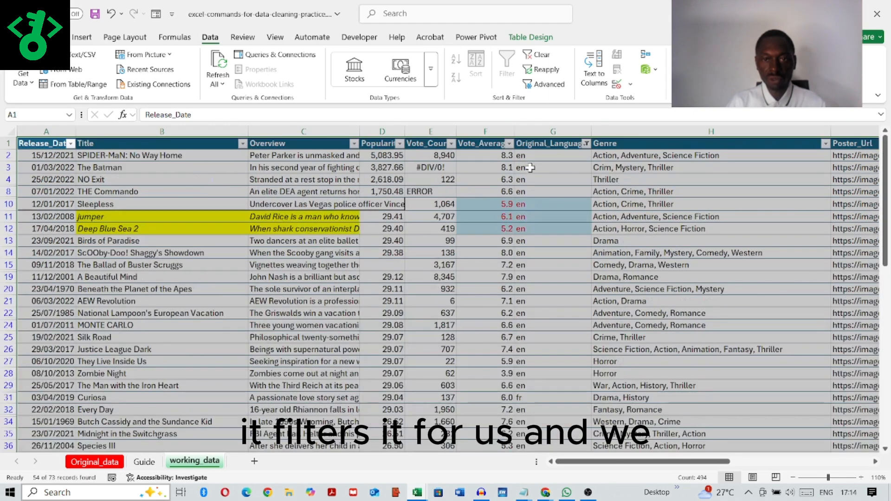
Show all records again by selecting every value in the Original_Language column's filter
left_click(587, 143)
left_click(617, 295)
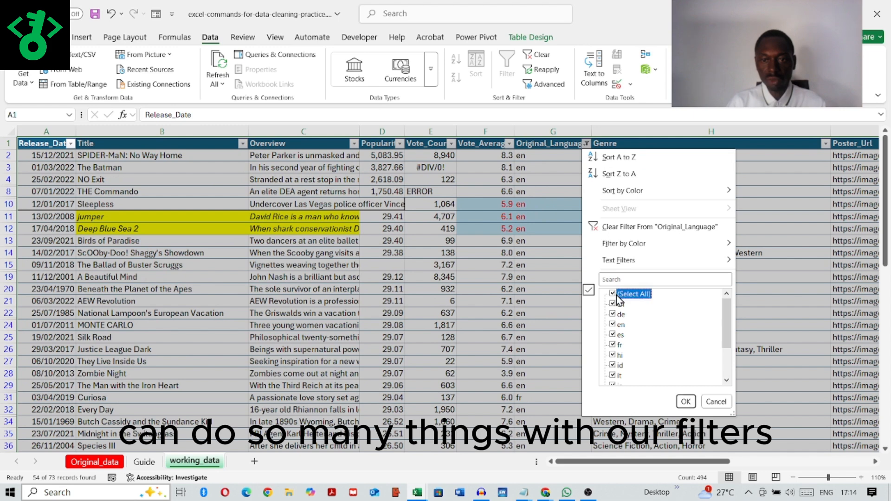
left_click(685, 402)
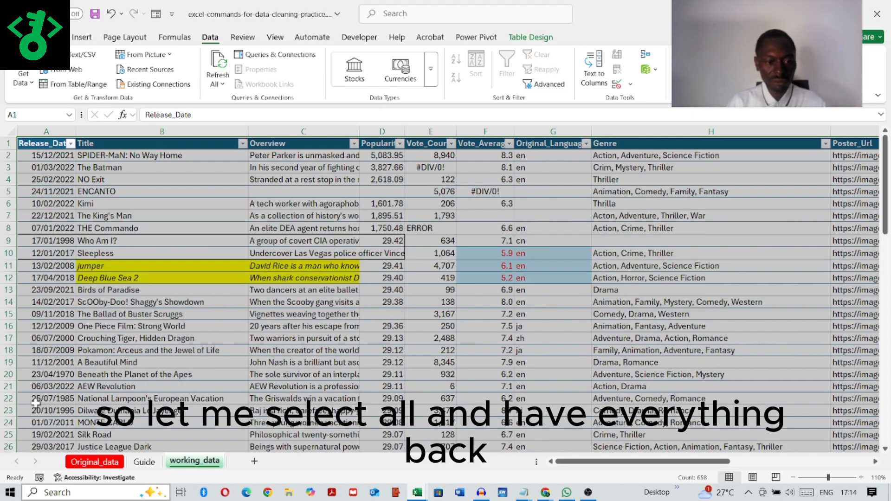
Show the "I. Find & replace (Ctrl + H)" activity on the Guide sheet
left_click(143, 463)
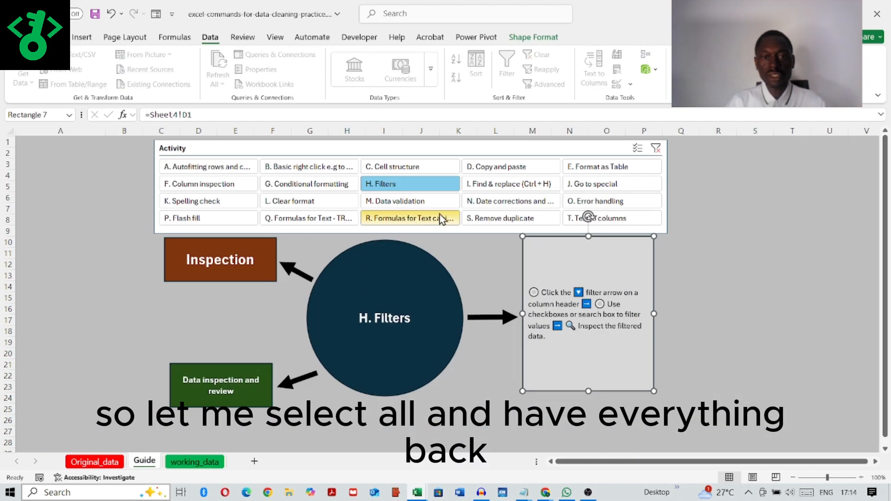
left_click(515, 183)
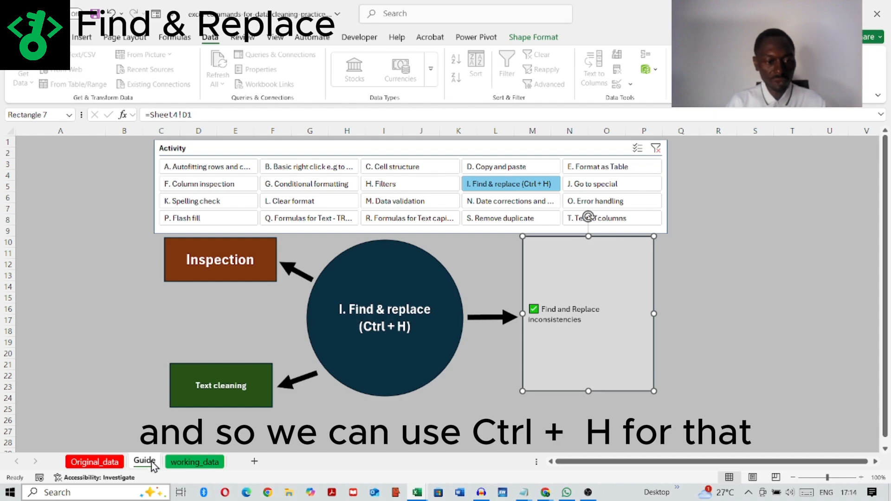
Copy the #DIV/0! error text from cell F5 in the Vote_Average column of the working_data sheet
left_click(195, 462)
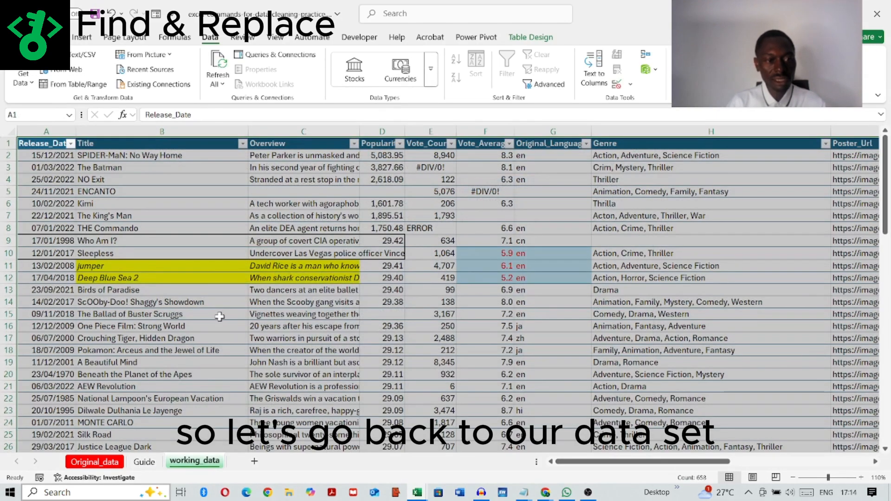
scroll(219, 321, "down", 5)
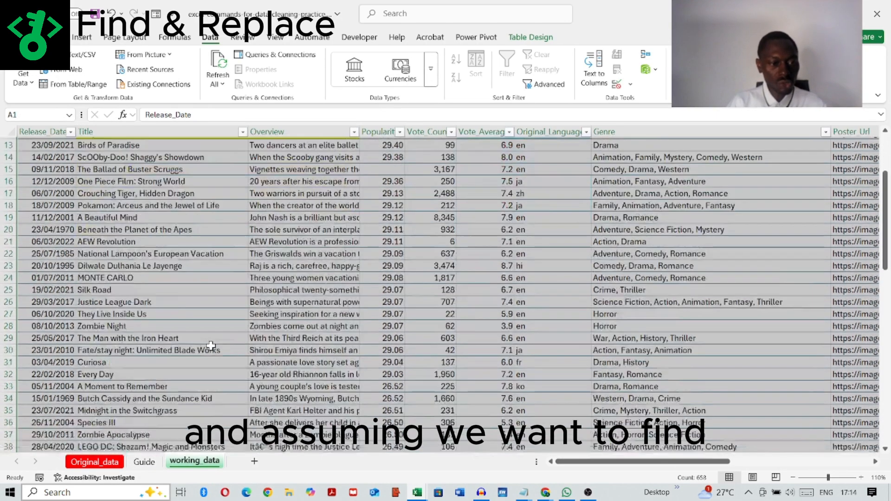
scroll(212, 343, "down", 14)
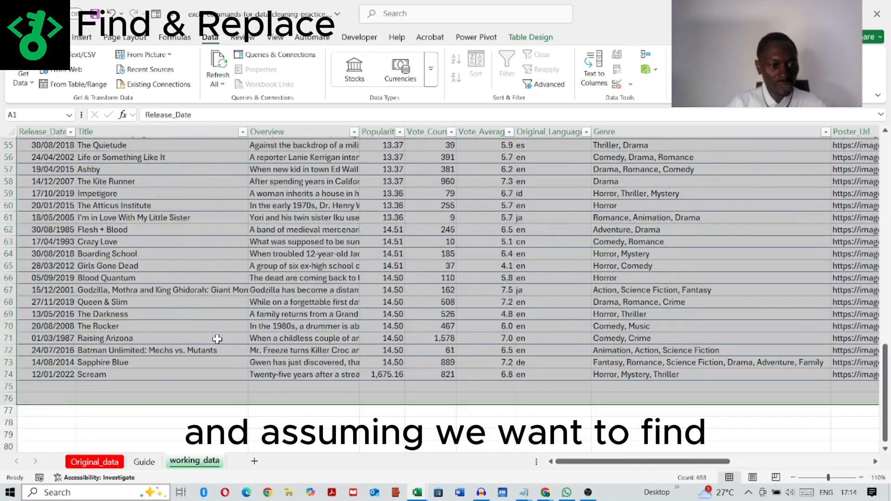
scroll(217, 337, "up", 19)
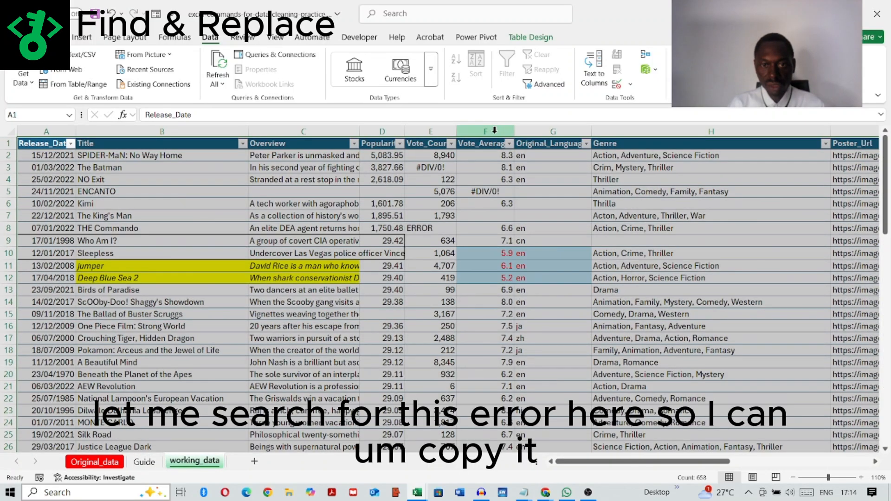
left_click(494, 131)
left_click(485, 192)
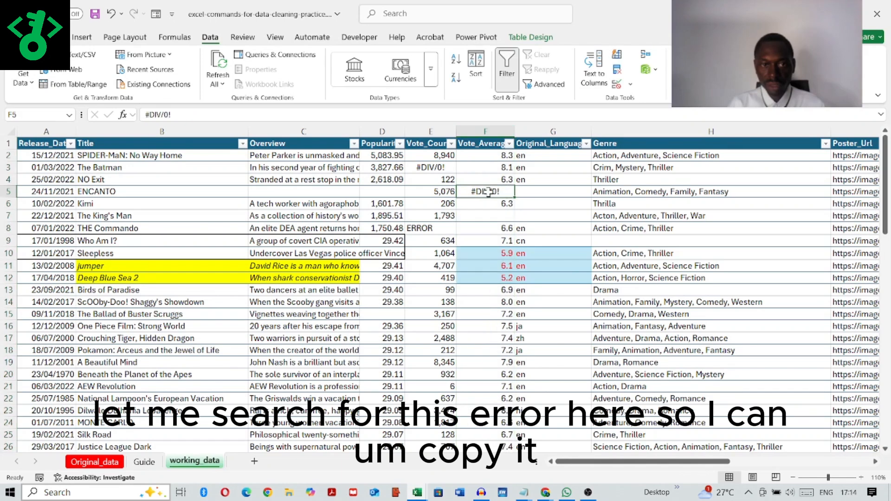
left_click_drag(170, 114, 144, 114)
key("ctrl+c")
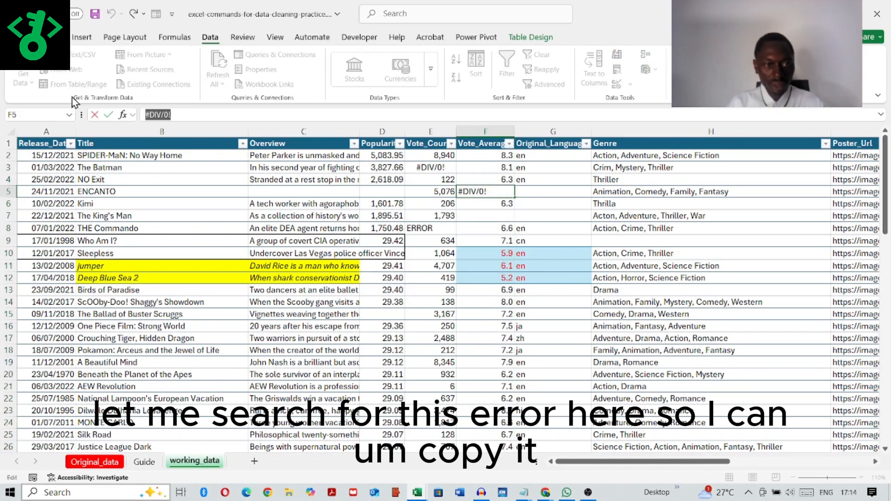
left_click(470, 303)
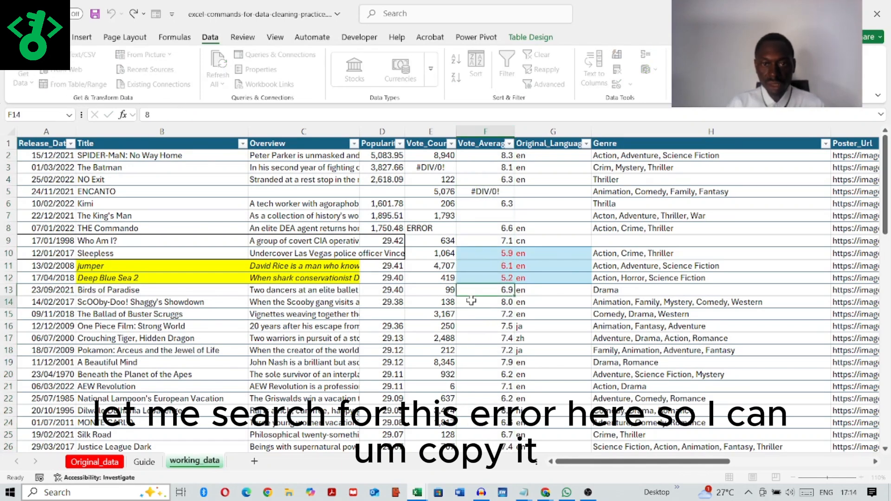
Find #DIV/0! in the Vote_Average column with Find and Replace and replace it with 0 in cell F5
left_click(484, 128)
key("ctrl+h")
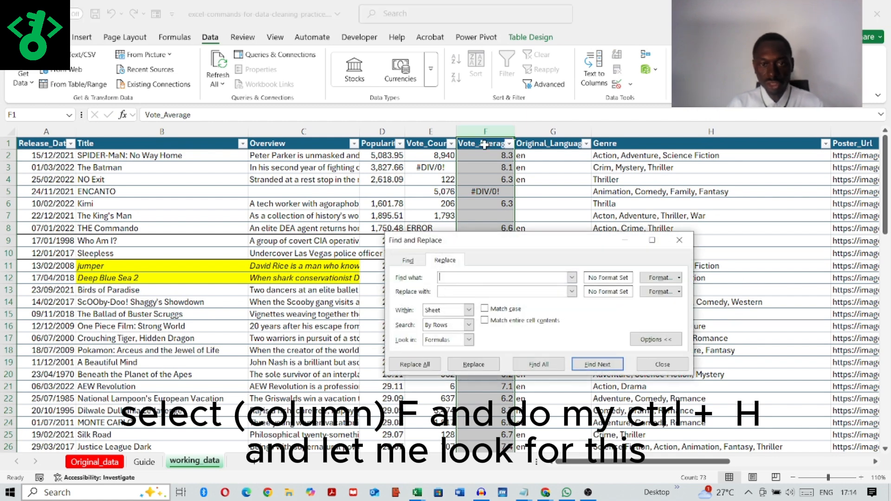
key("ctrl+v")
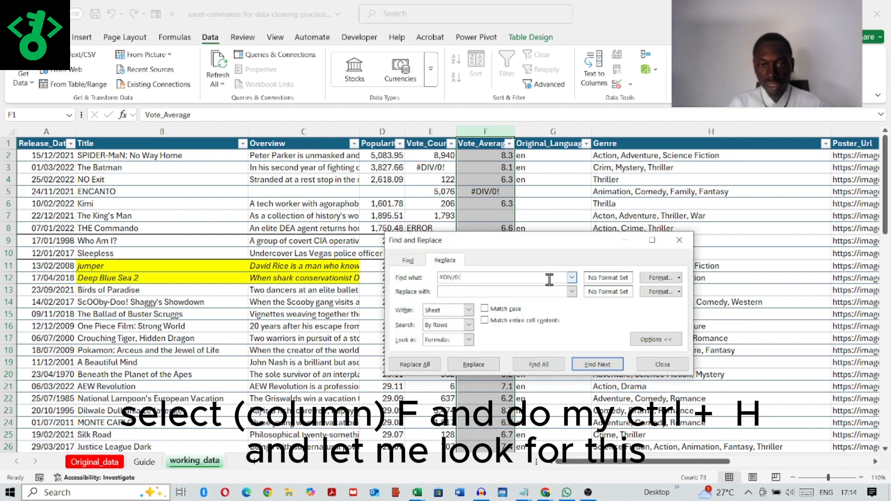
left_click_drag(566, 247, 259, 171)
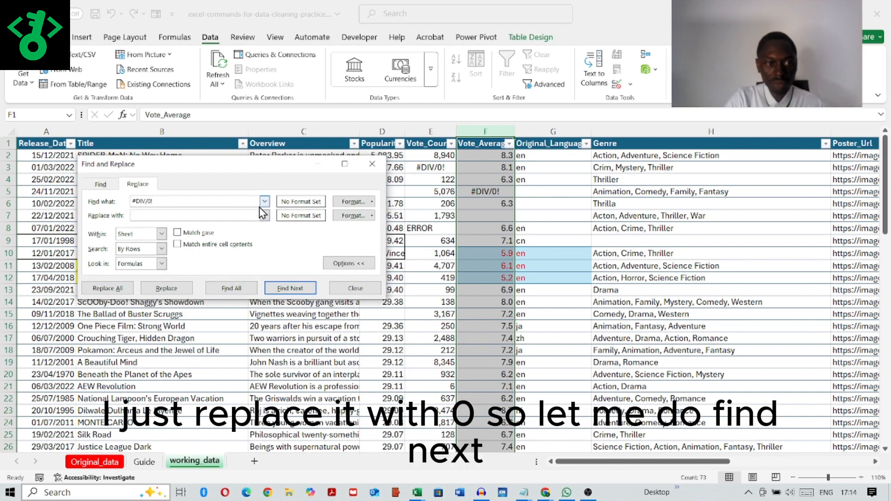
left_click(290, 287)
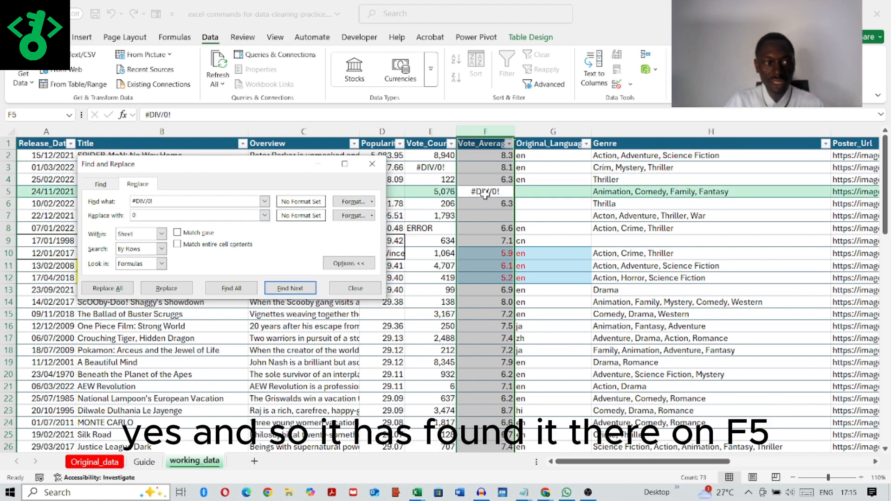
left_click(168, 288)
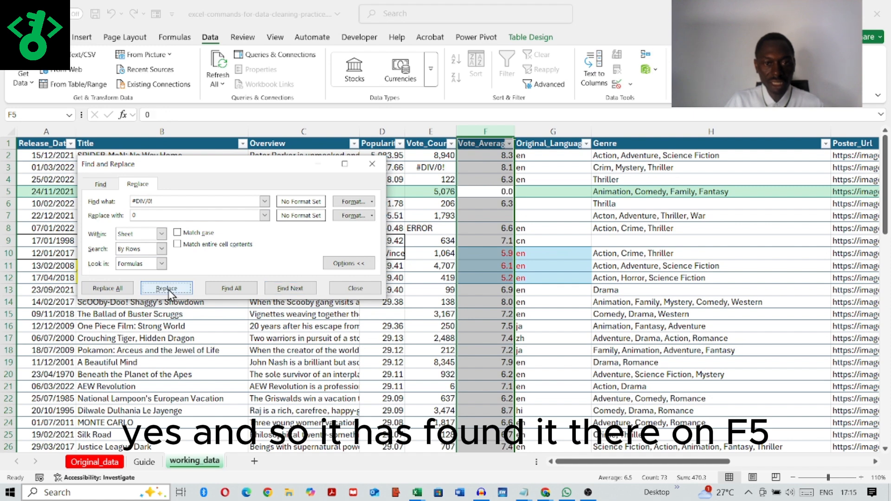
Search the Vote_Average column for further #DIV/0! errors and close Find and Replace
left_click(292, 288)
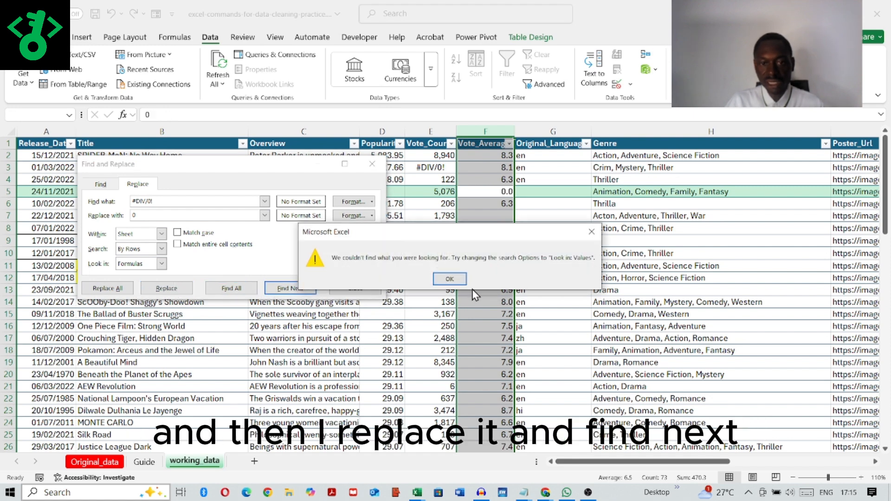
left_click(448, 279)
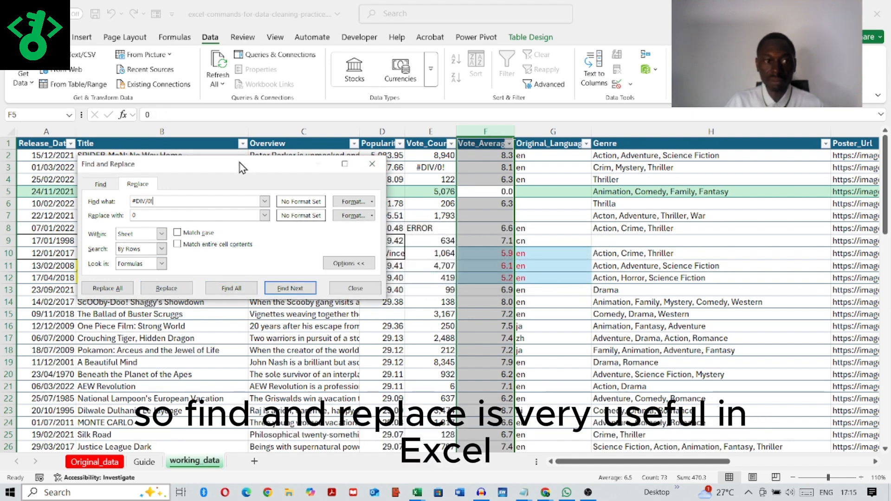
left_click_drag(242, 165, 462, 186)
left_click(592, 184)
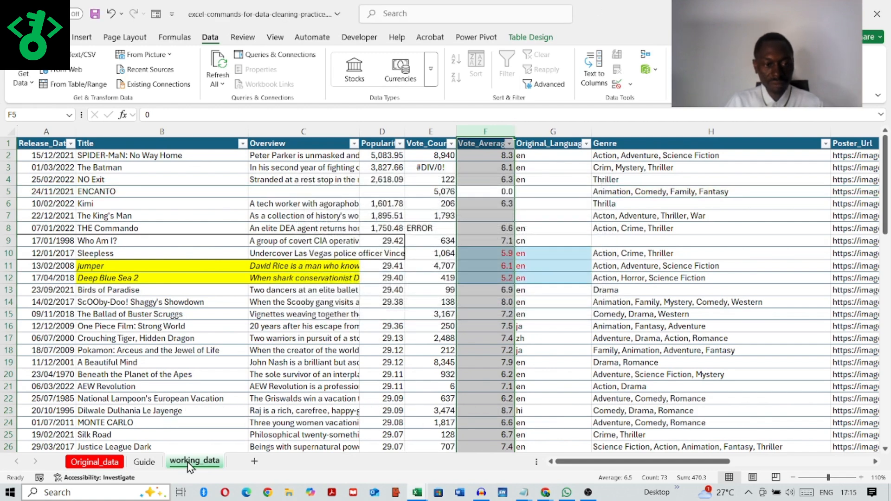
Show the "J. Go to special" activity on the Guide sheet and return to the working_data sheet
left_click(147, 463)
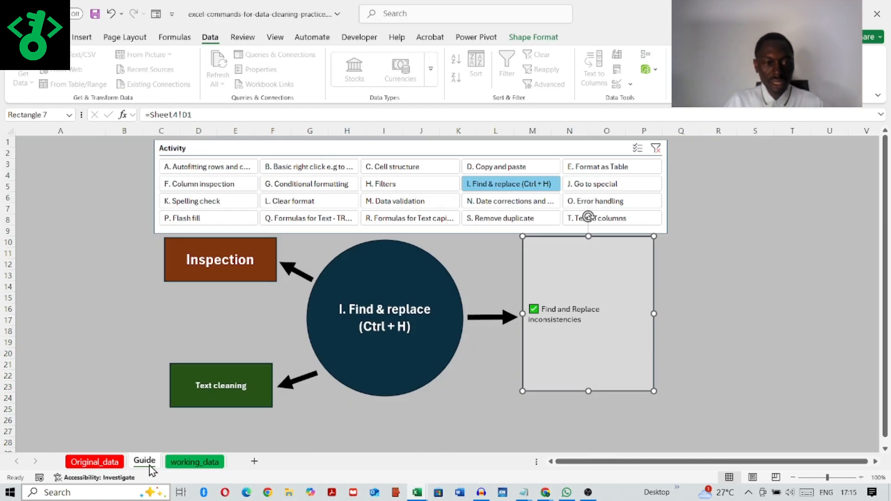
left_click(588, 184)
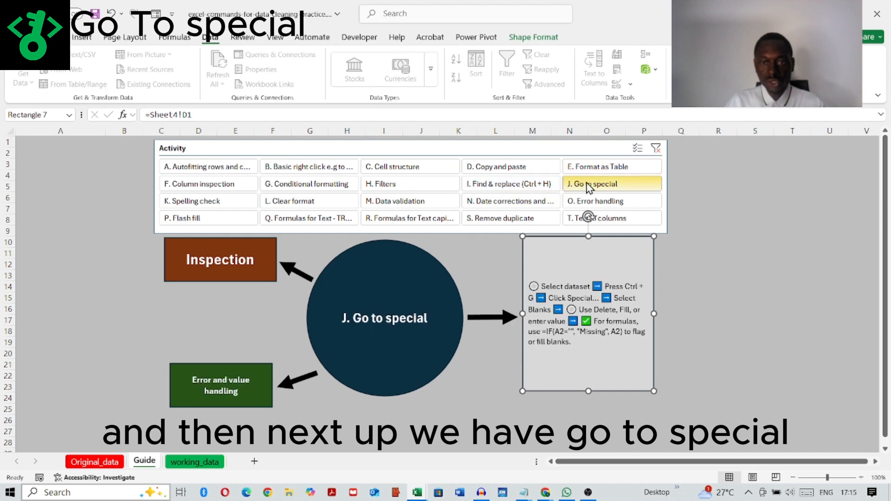
left_click(186, 462)
Select all blank cells in the Overview and Genre columns with Go To Special, using the Blanks option
left_click(284, 236)
left_click(52, 37)
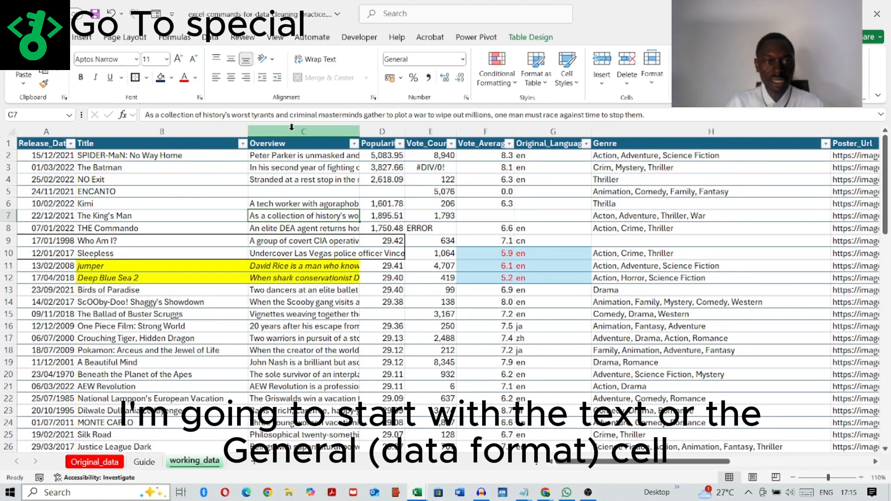
left_click(291, 130)
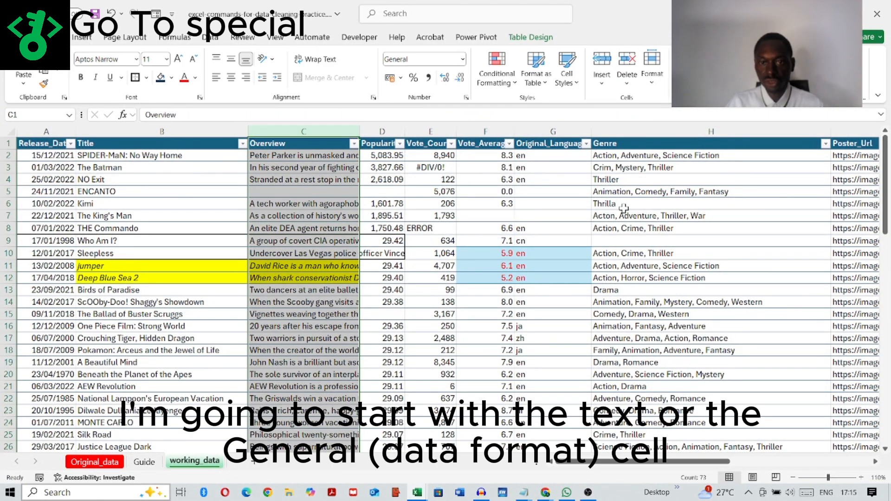
left_click(696, 131, "ctrl")
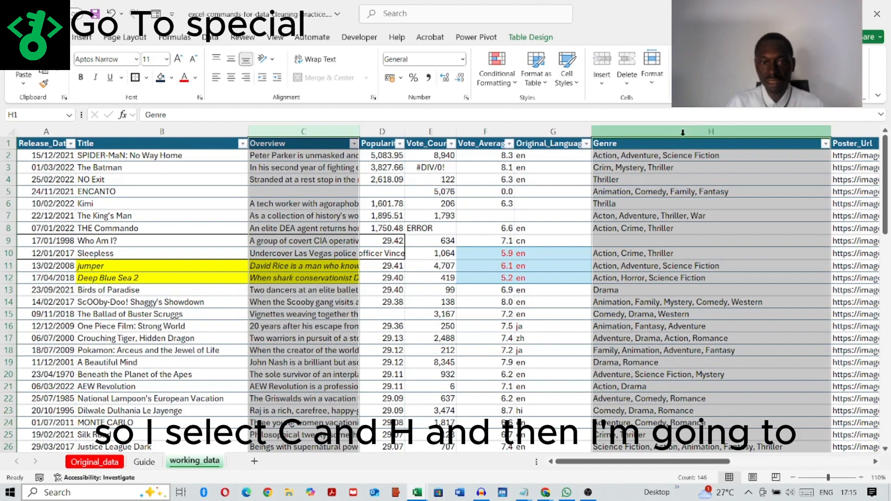
left_click_drag(692, 461, 530, 472)
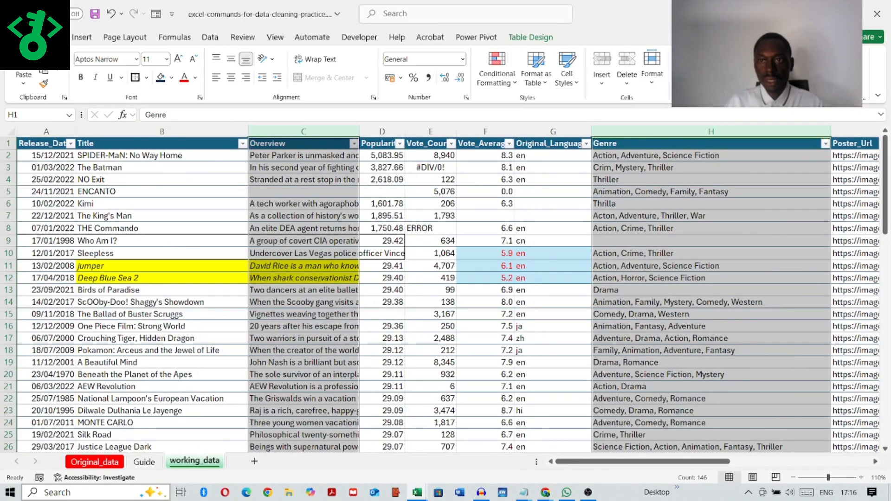
left_click(744, 74)
left_click(774, 151)
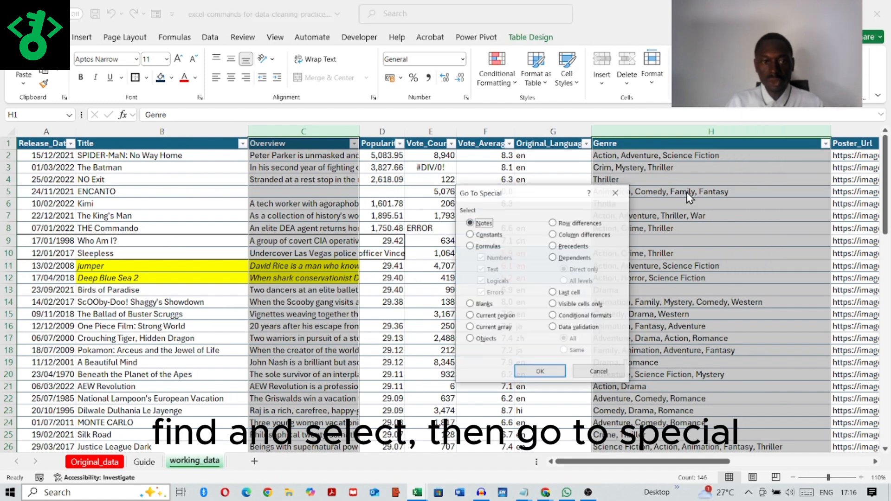
left_click(469, 304)
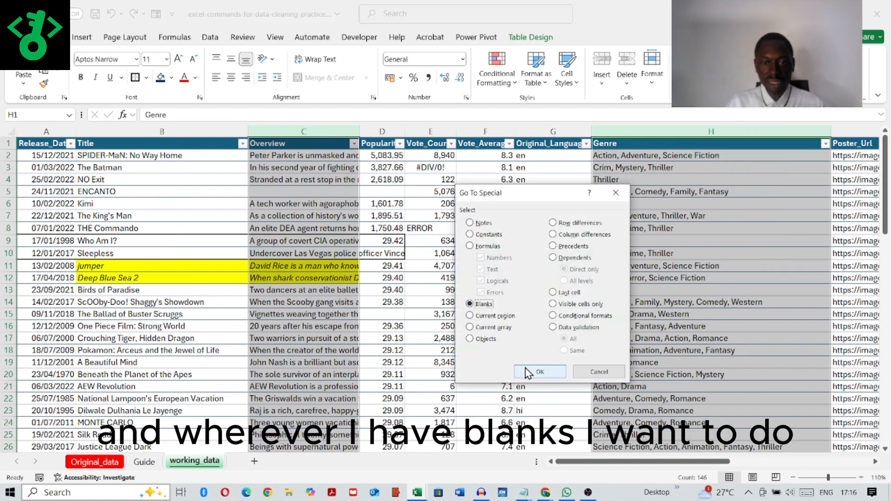
left_click(539, 371)
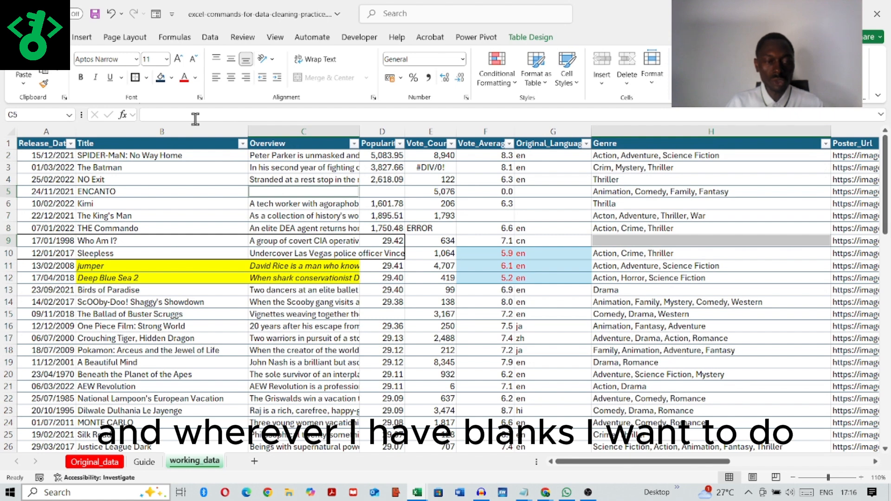
Fill all the selected blank cells in the Overview and Genre columns with N/A and check cells H9 and C5
left_click(194, 117)
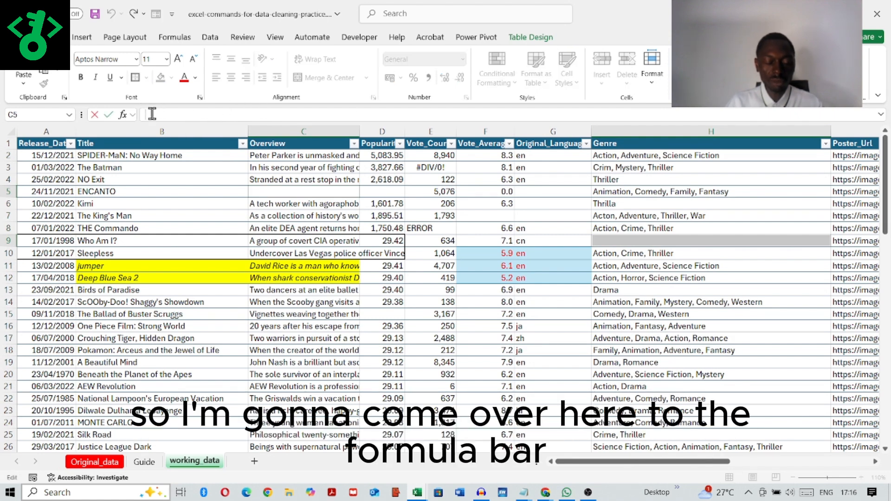
type("N/")
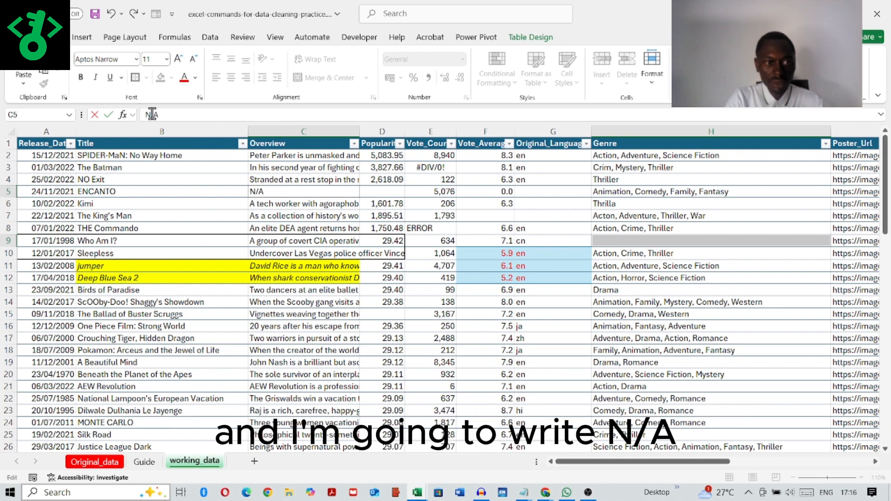
type("A")
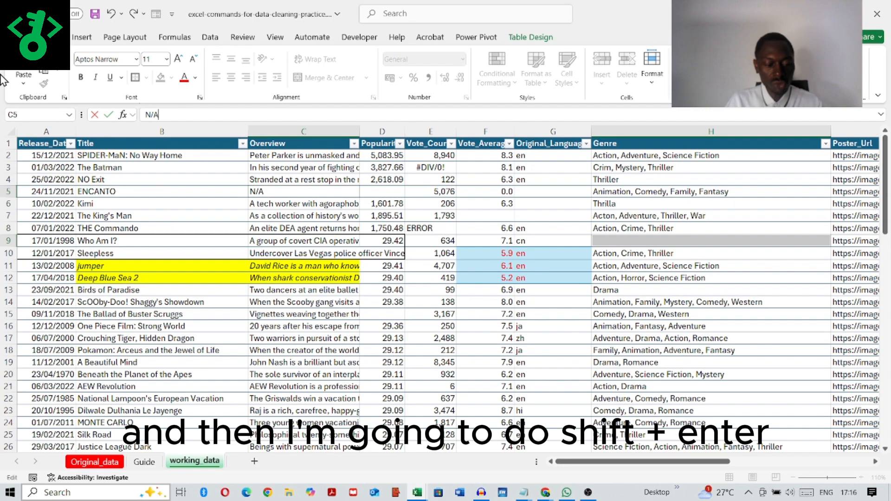
key("shift+Return")
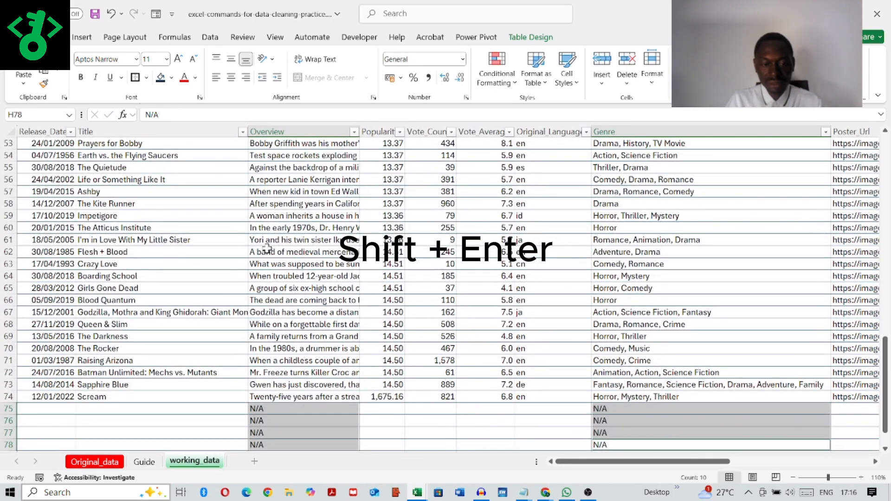
scroll(376, 239, "up", 17)
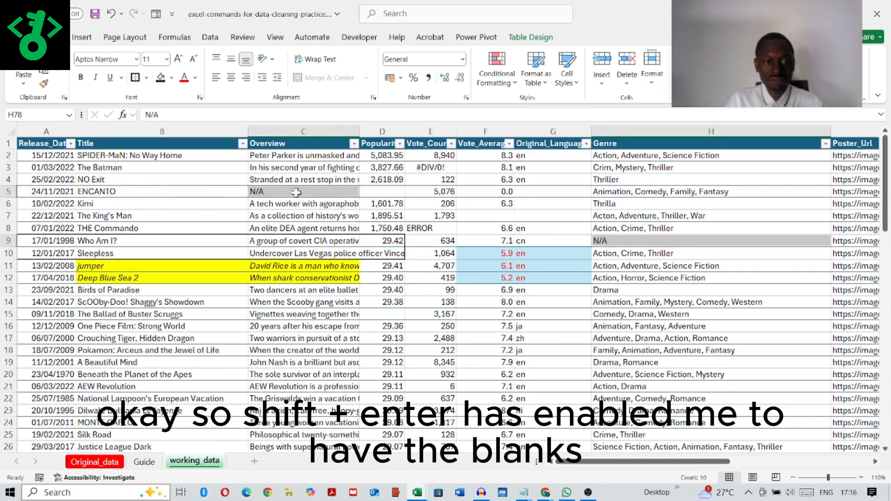
left_click(656, 241)
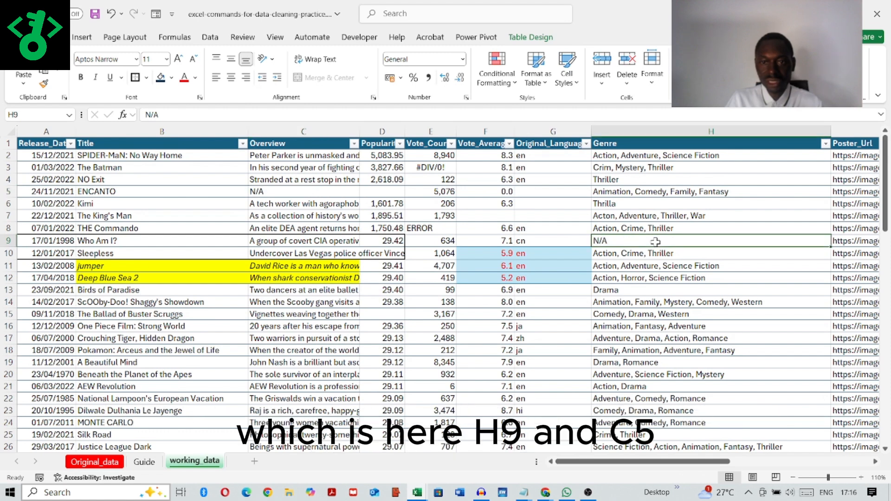
left_click(293, 193)
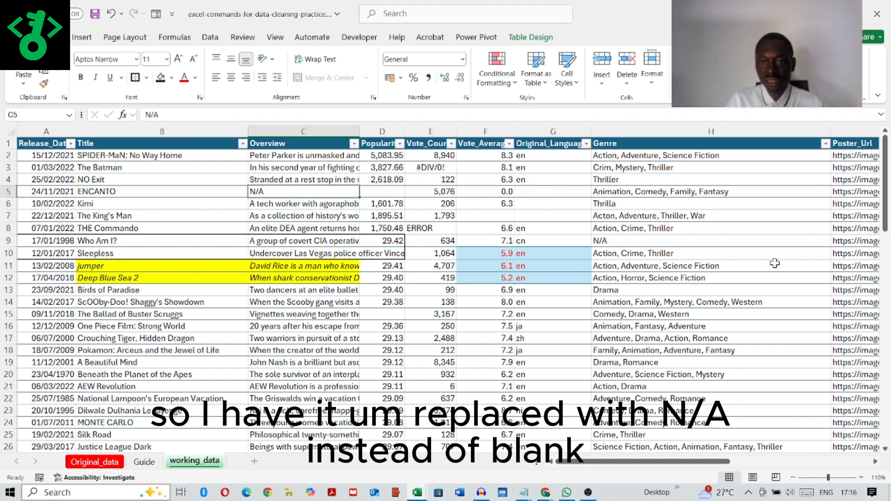
left_click(646, 240)
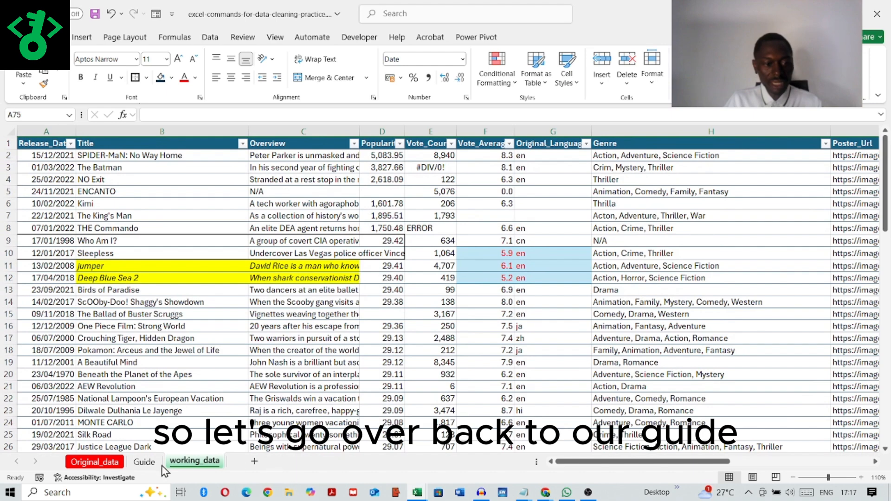
Check the Guide sheet for the next activity and spell-check the Genre column of working_data, changing Thrilla in cell H6 to Thriller
left_click(145, 462)
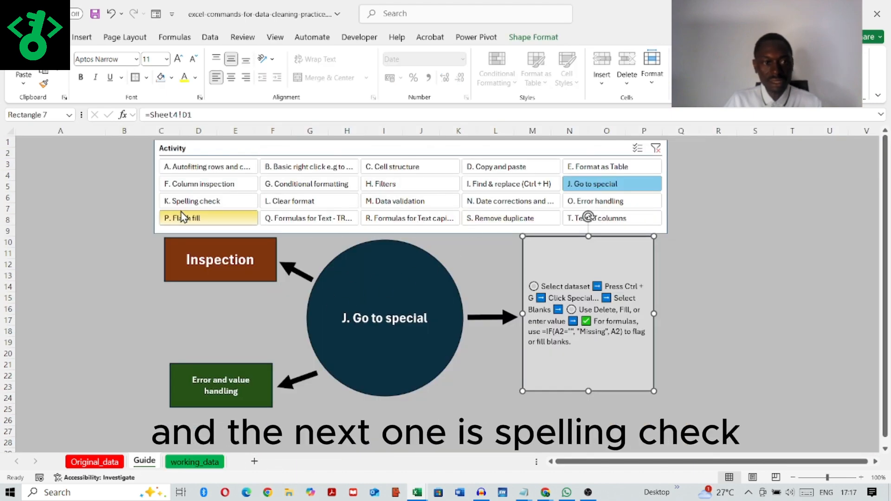
left_click(183, 461)
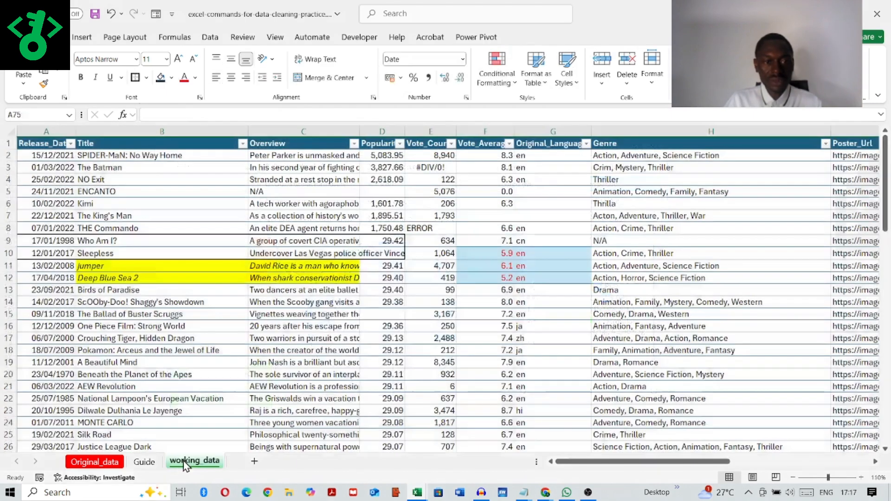
left_click(653, 131)
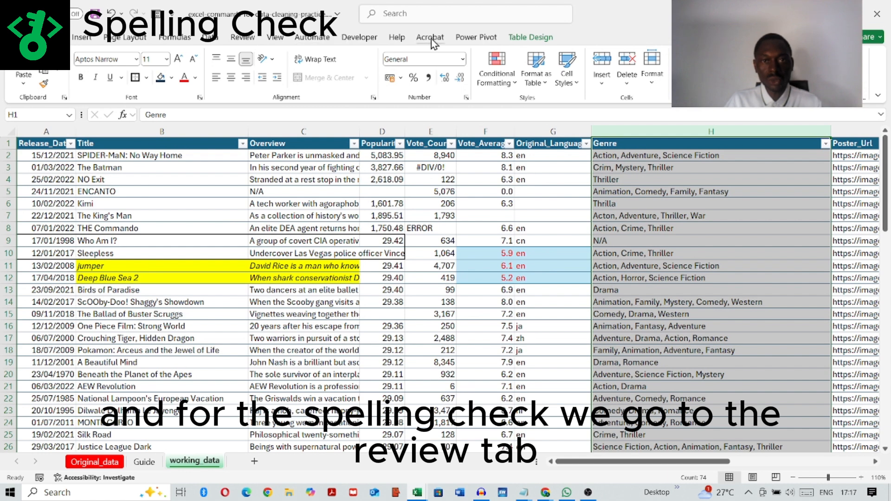
left_click(244, 41)
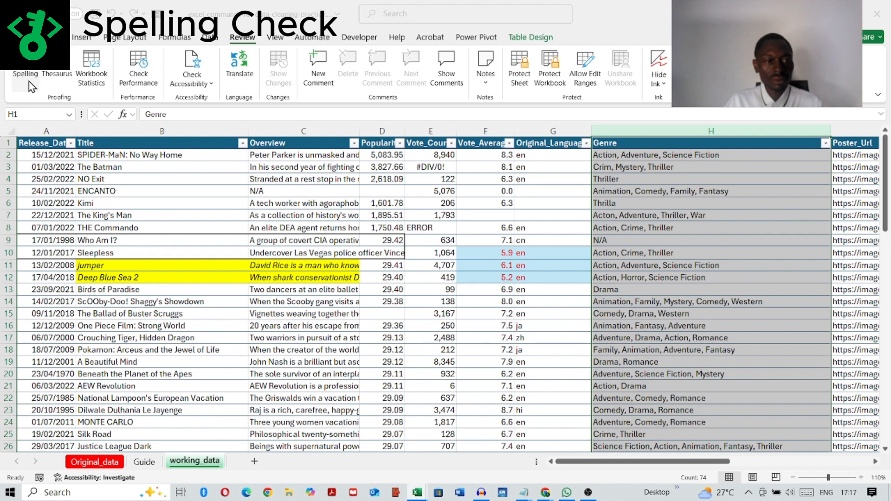
left_click(50, 91)
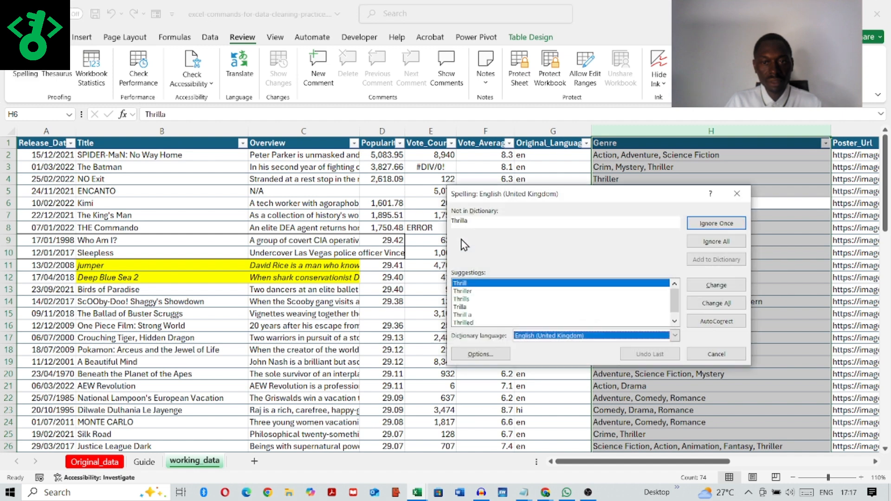
left_click_drag(463, 169, 453, 148)
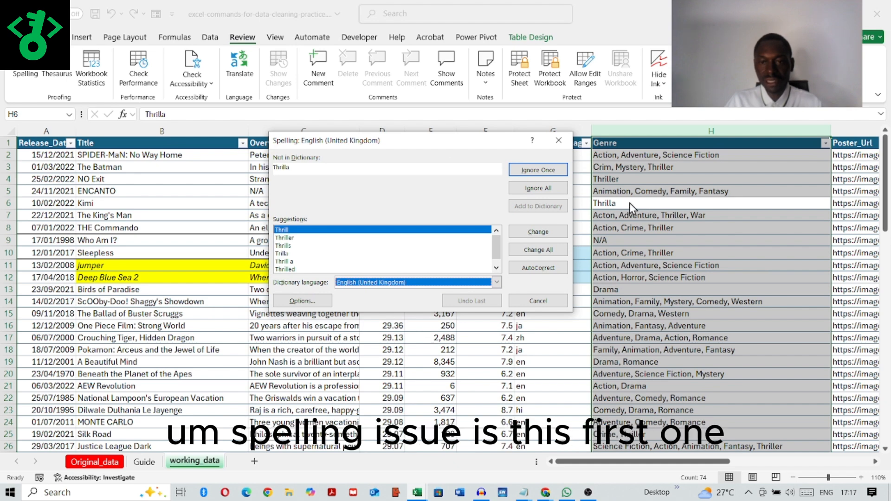
left_click(287, 238)
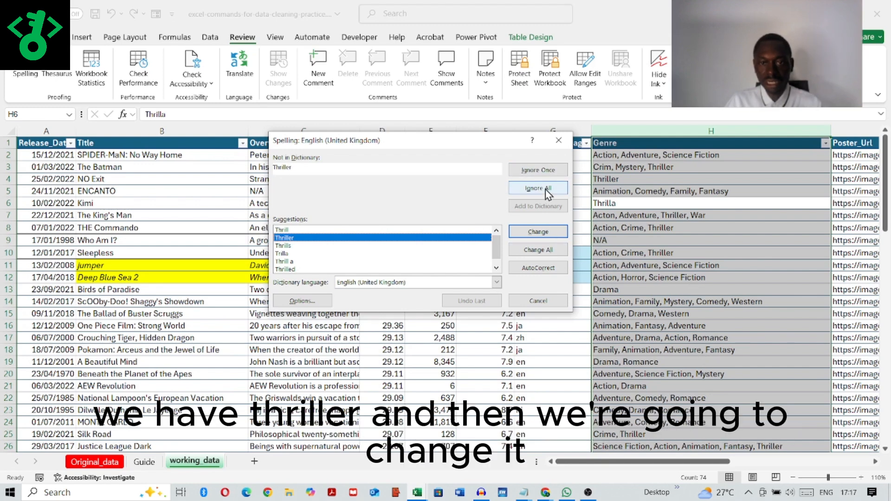
left_click(540, 234)
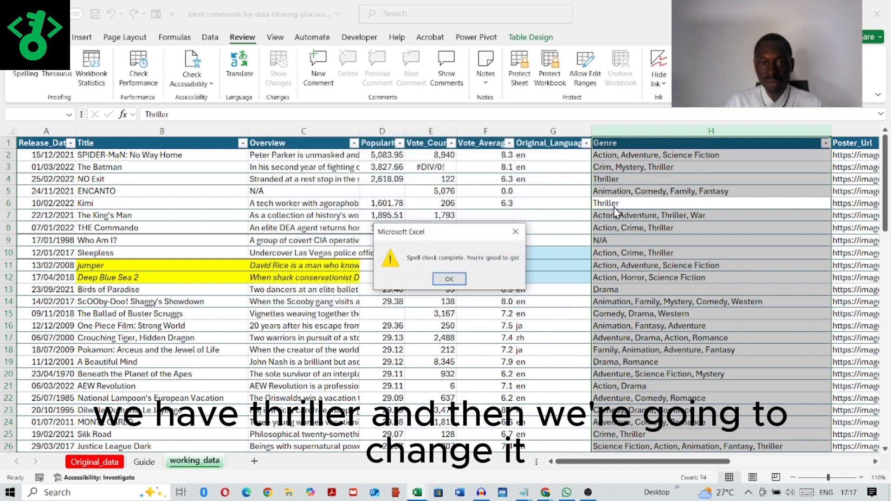
left_click(449, 279)
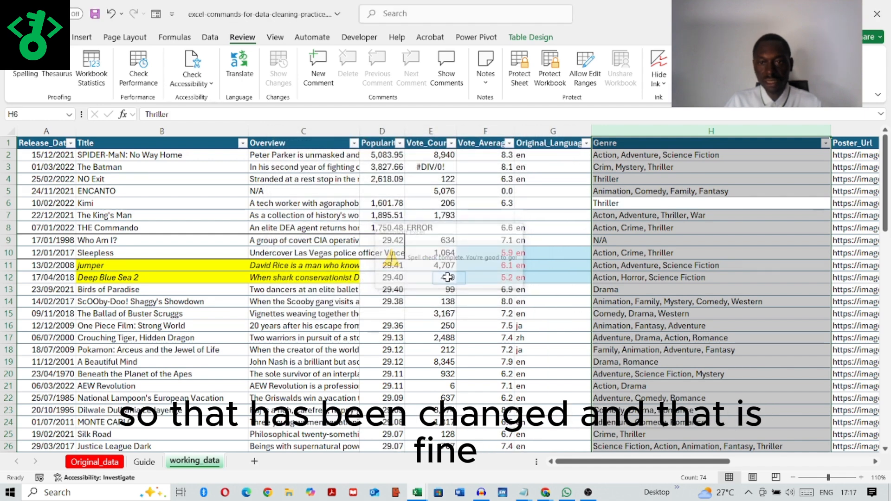
left_click(738, 255)
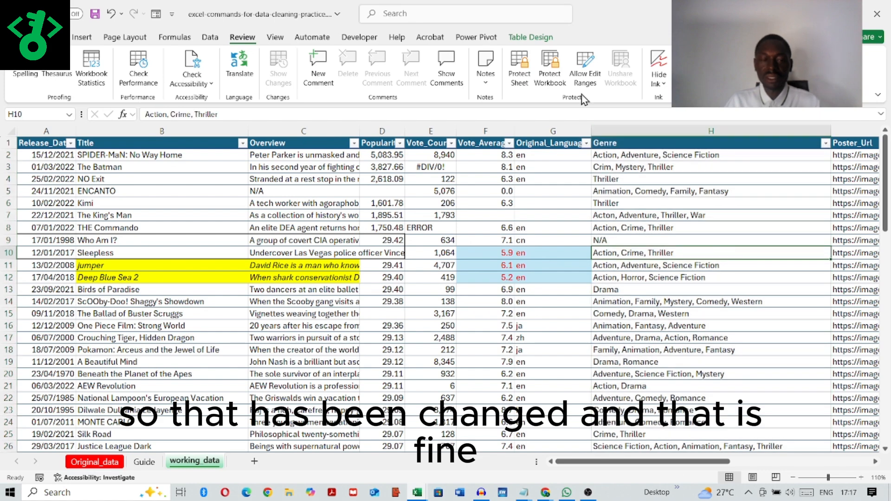
Show the "L. Clear format" activity on the Guide sheet and return to the working_data sheet
left_click(141, 462)
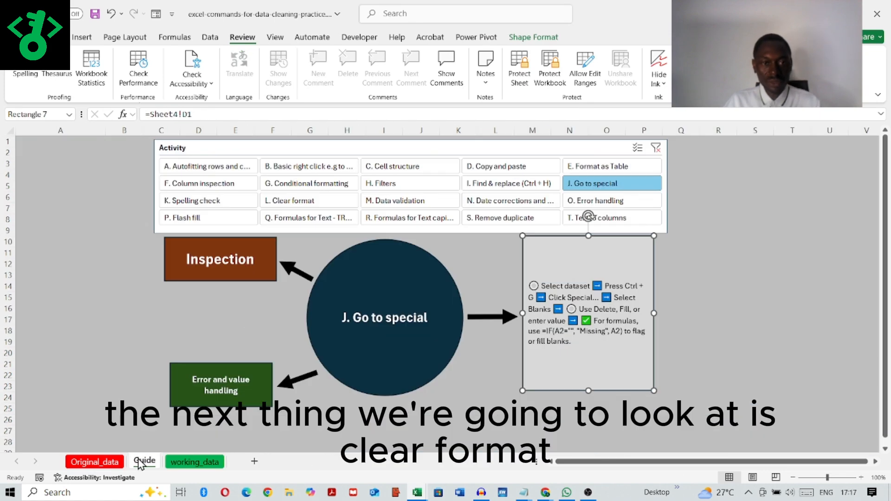
left_click(302, 205)
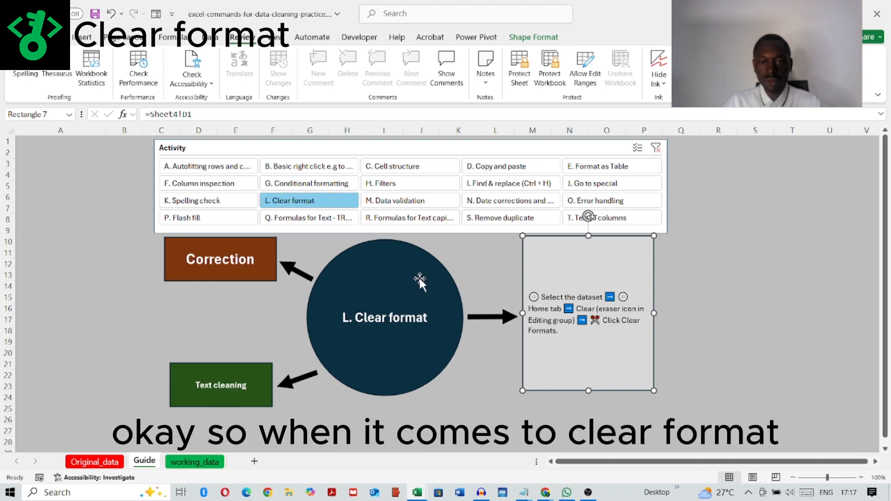
left_click(190, 462)
Select the entire movie table on working_data and clear all its formats
left_click(53, 178)
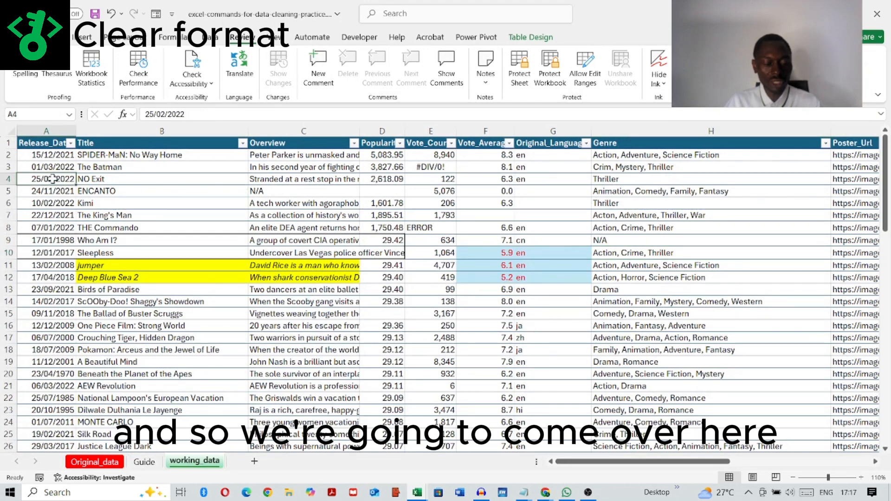
key("ctrl+a")
scroll(52, 179, "right", 3)
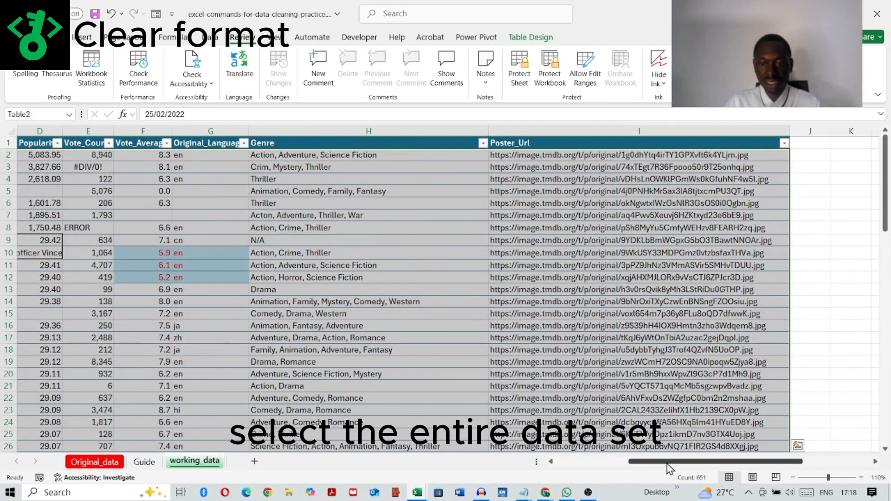
left_click_drag(667, 464, 491, 466)
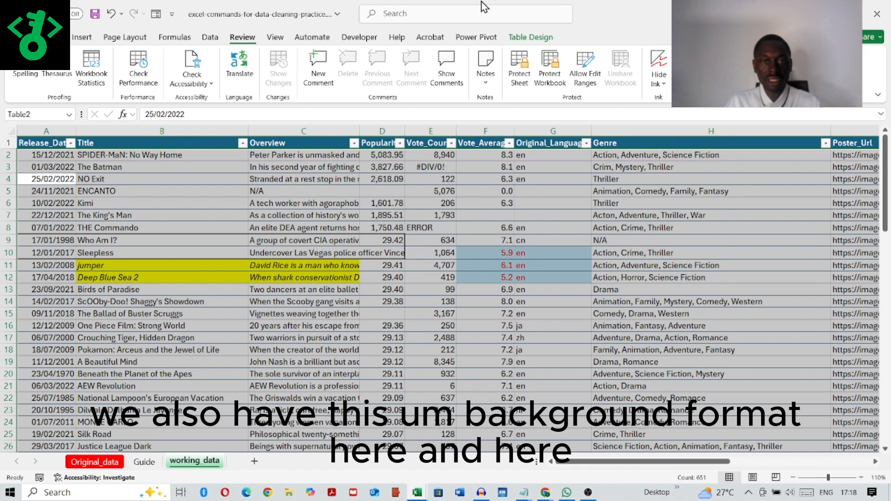
left_click(52, 37)
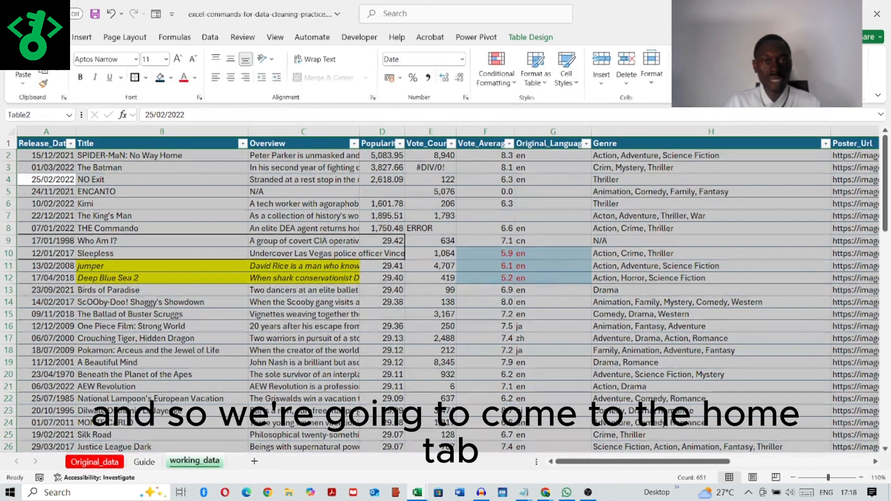
left_click(651, 81)
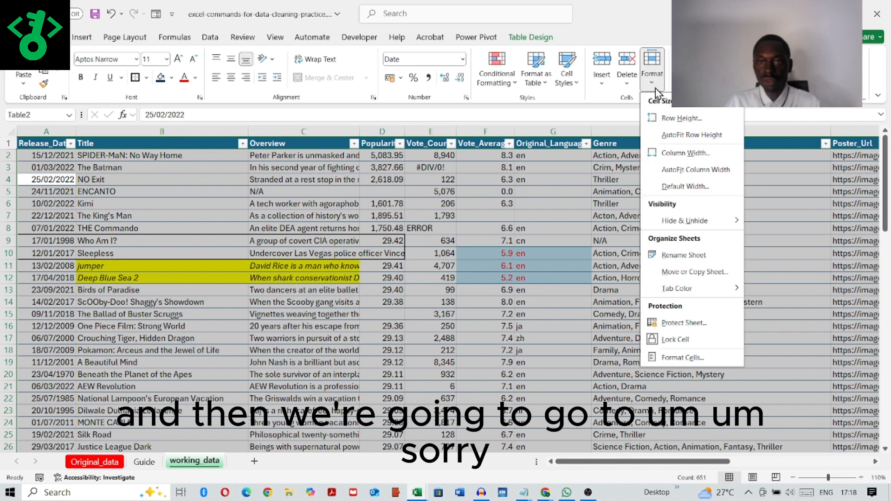
left_click(654, 88)
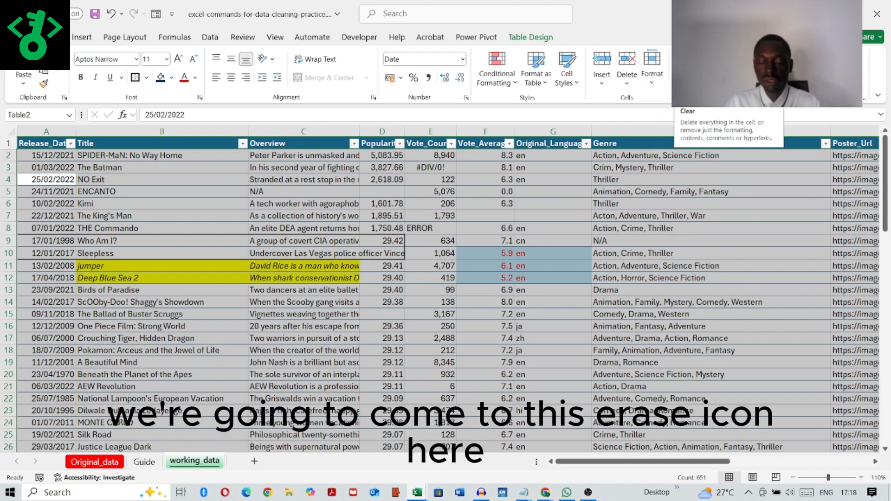
left_click(715, 95)
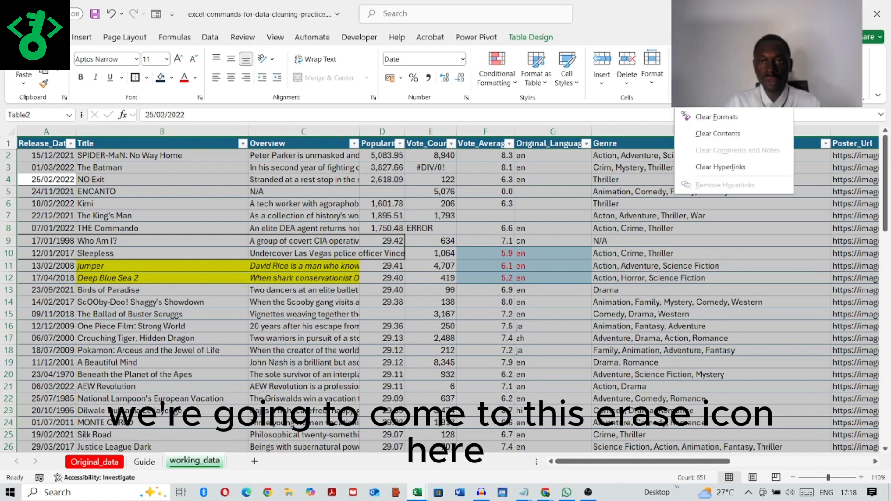
left_click(726, 117)
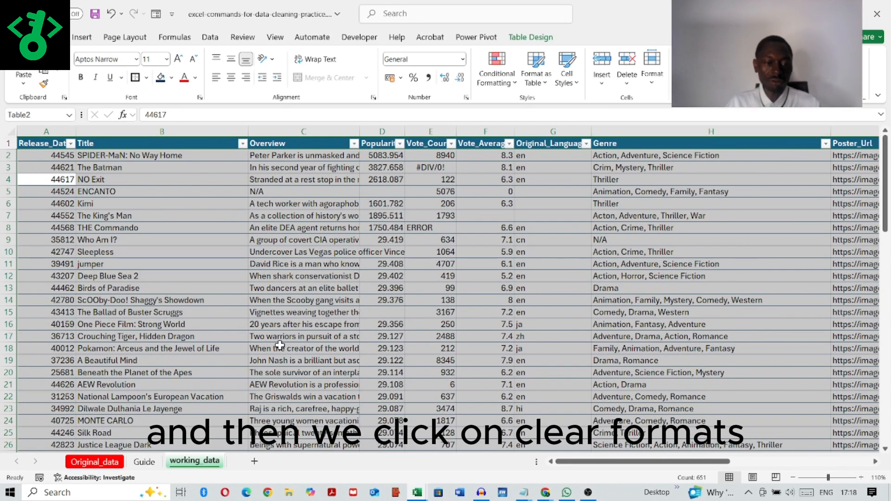
left_click(280, 346)
Show the "M. Data validation" activity on the Guide sheet and add a blank worksheet after working_data
left_click(144, 461)
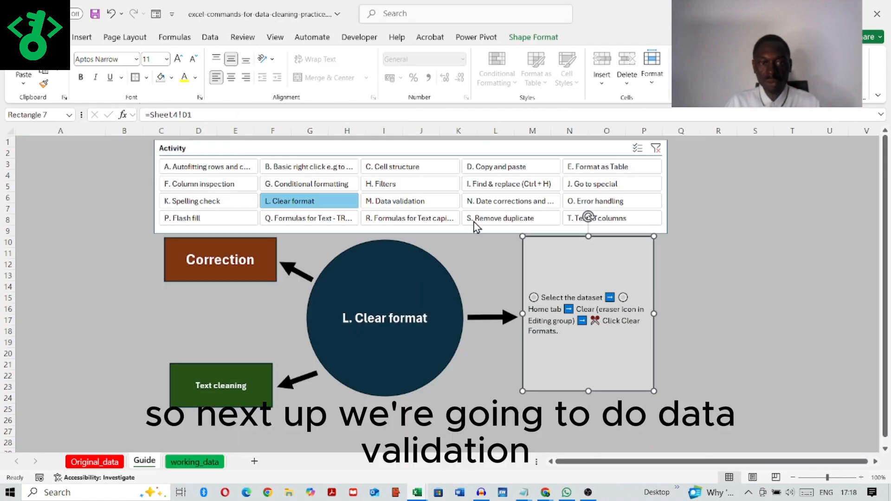
left_click(422, 204)
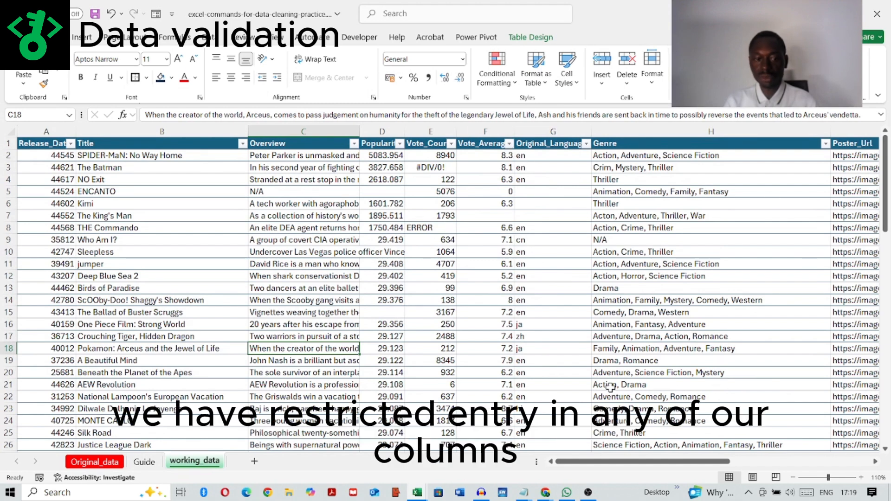
left_click(255, 462)
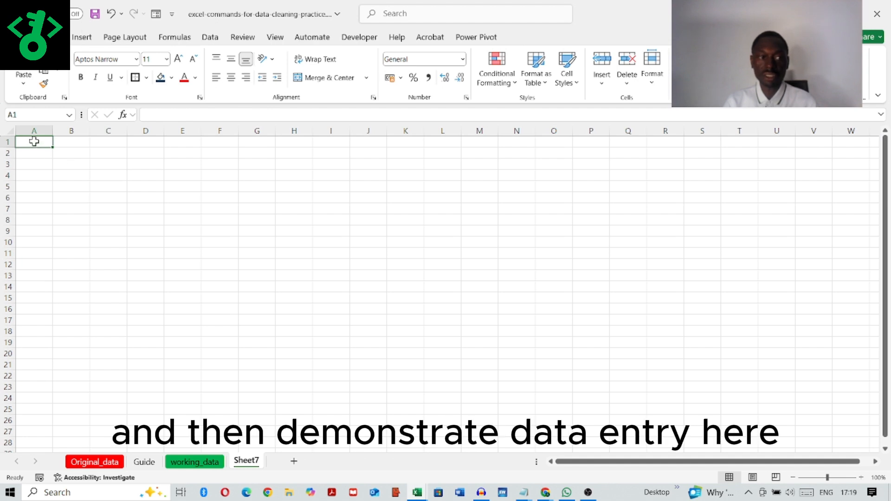
Widen column A of the new worksheet and enter the header original_language in cell A1
left_click_drag(51, 128, 93, 125)
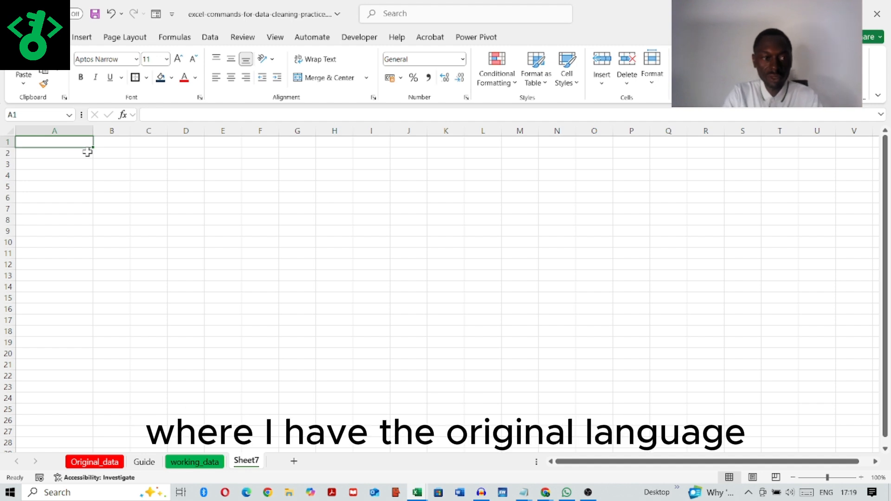
type("original_language")
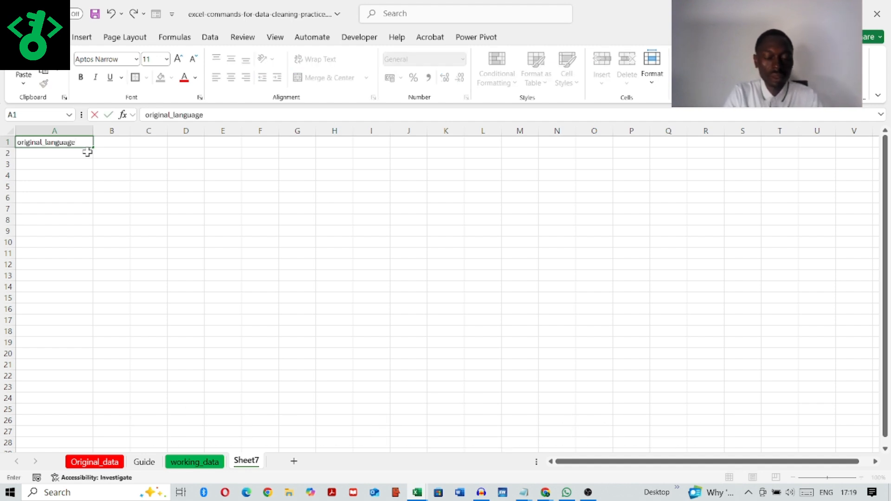
key("Return")
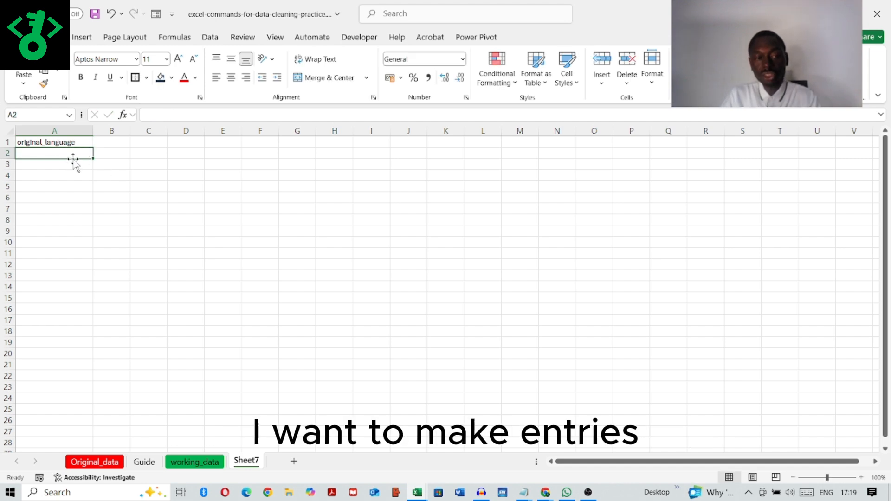
Enter the header lang_list in H1 and list the accepted codes en, fr, jp, ch and ma in H2 to H6
left_click(324, 142)
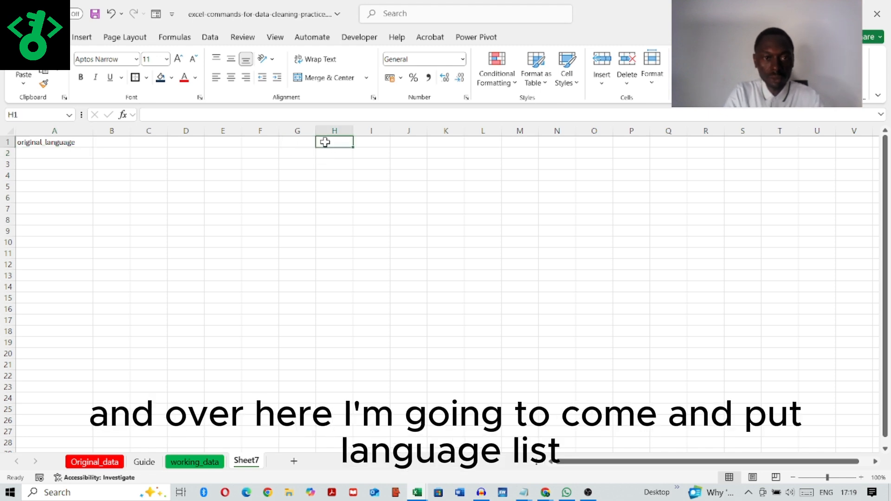
type("lang_list")
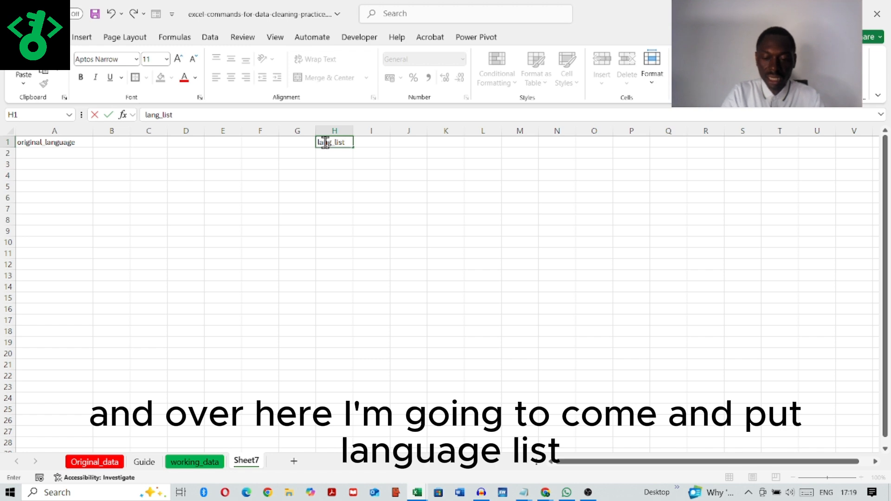
key("Return")
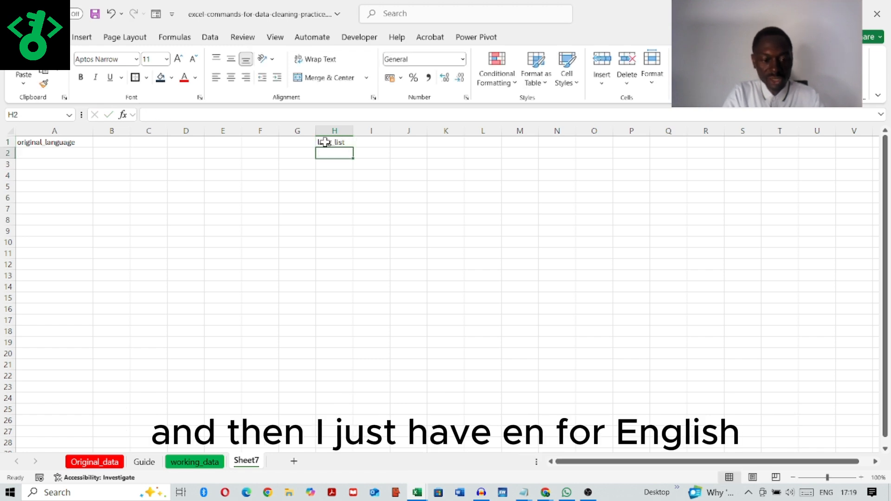
type("en")
key("Return")
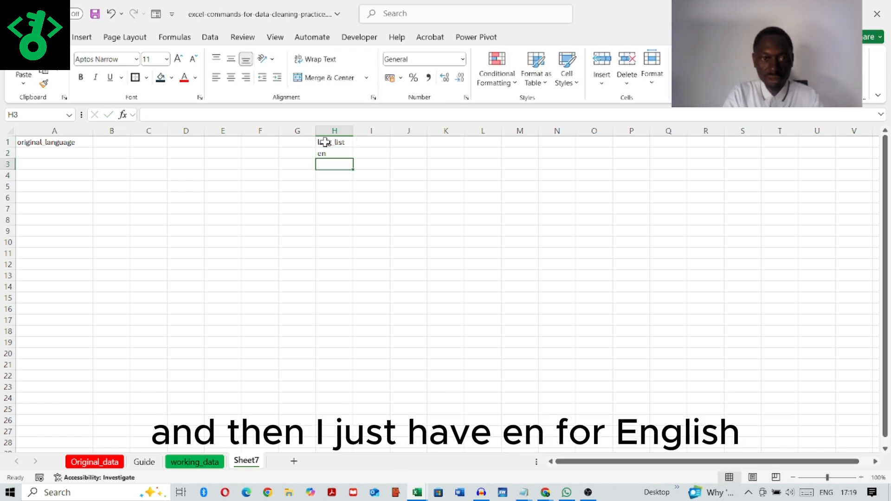
type("fr")
key("Return")
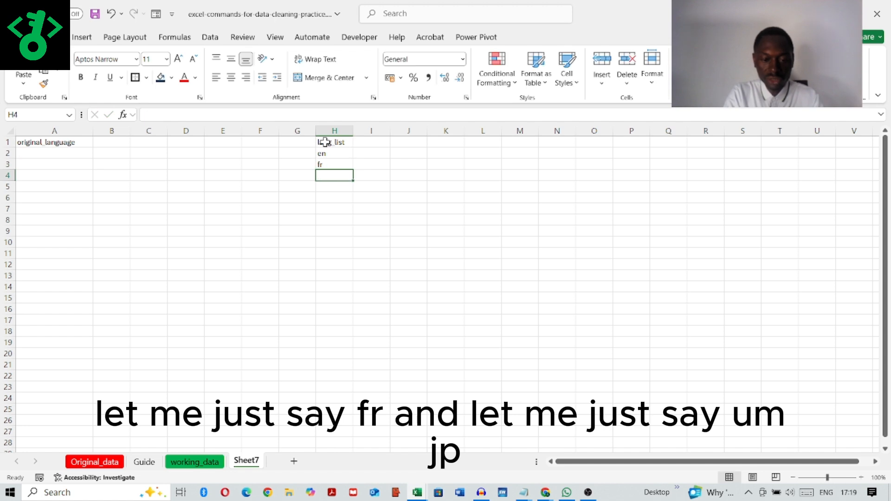
type("jp")
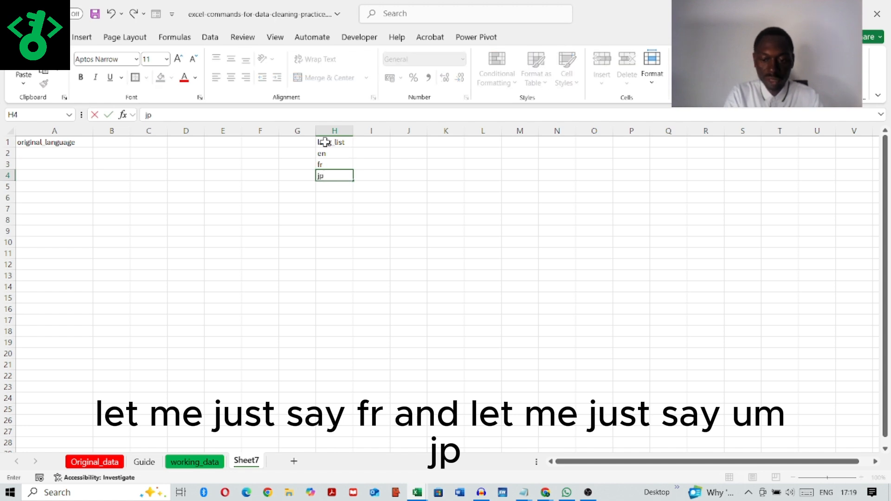
key("Return")
type("ch")
key("Return")
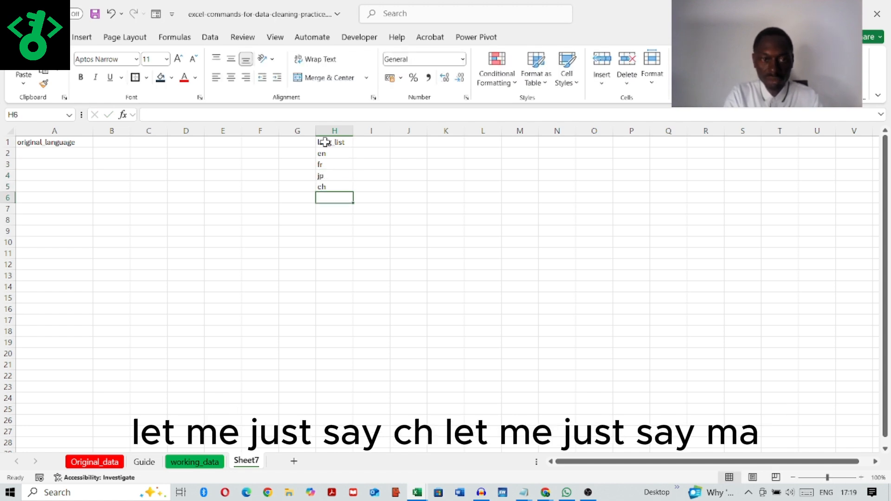
type("ma")
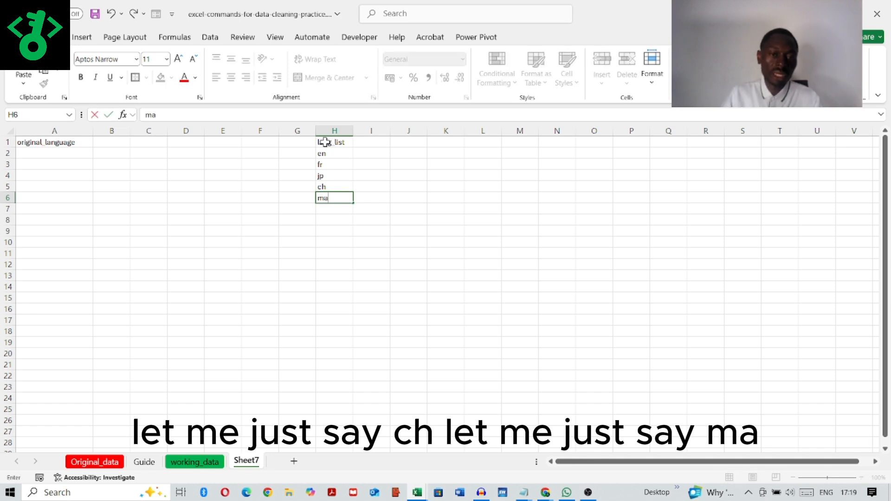
left_click_drag(433, 266, 434, 277)
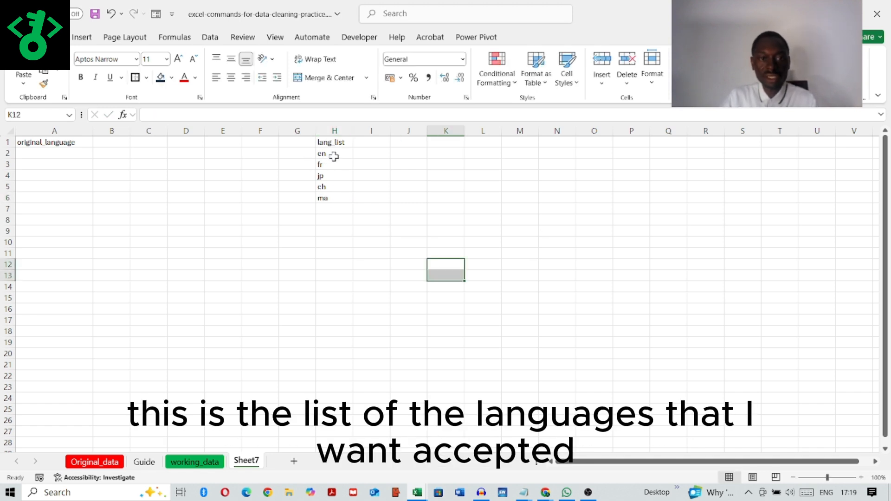
left_click_drag(334, 157, 325, 195)
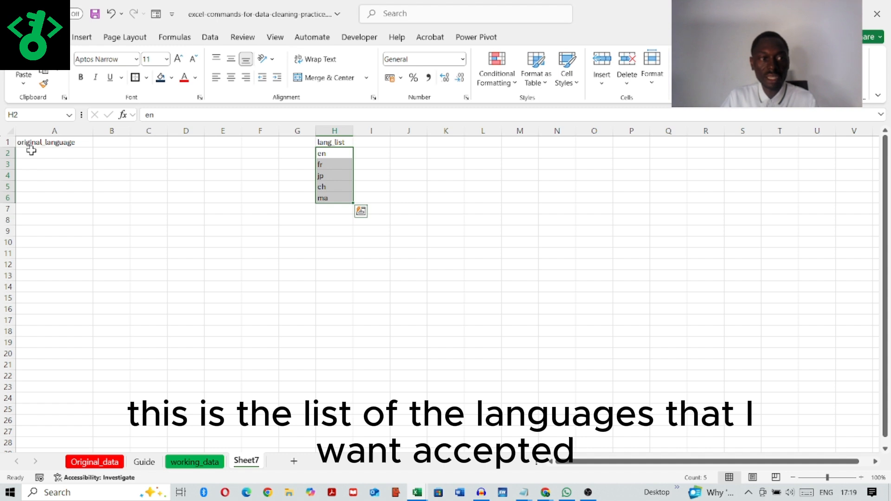
scroll(129, 221, "up", 2)
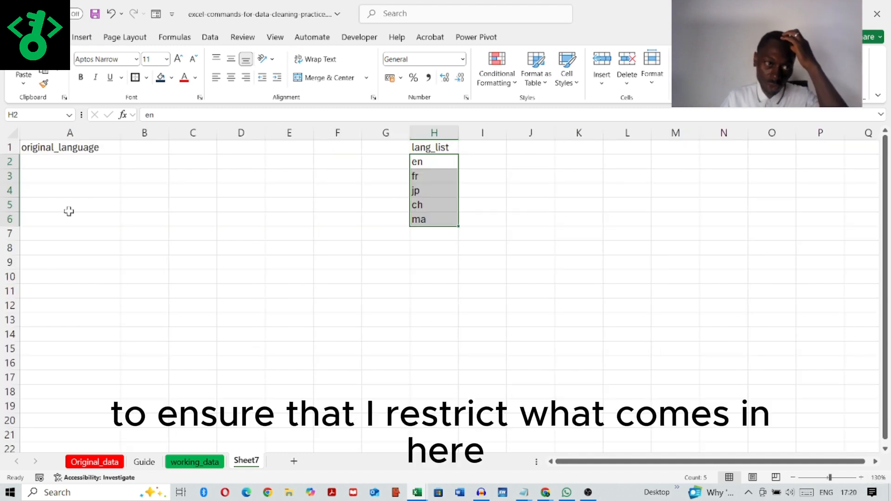
left_click(162, 274)
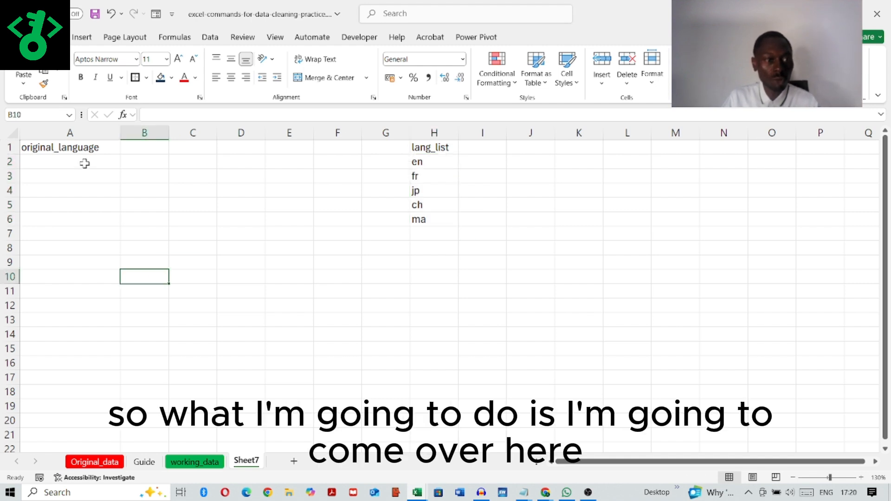
Apply List data validation to cells A2:A663 under original_language, with =$H$2:$H$6 as the source, and select A2
left_click_drag(84, 164, 65, 496)
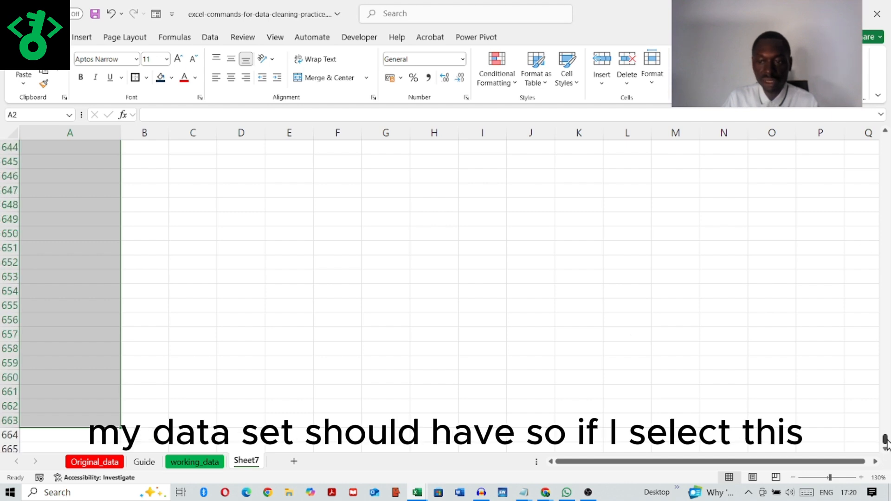
left_click_drag(885, 443, 854, 139)
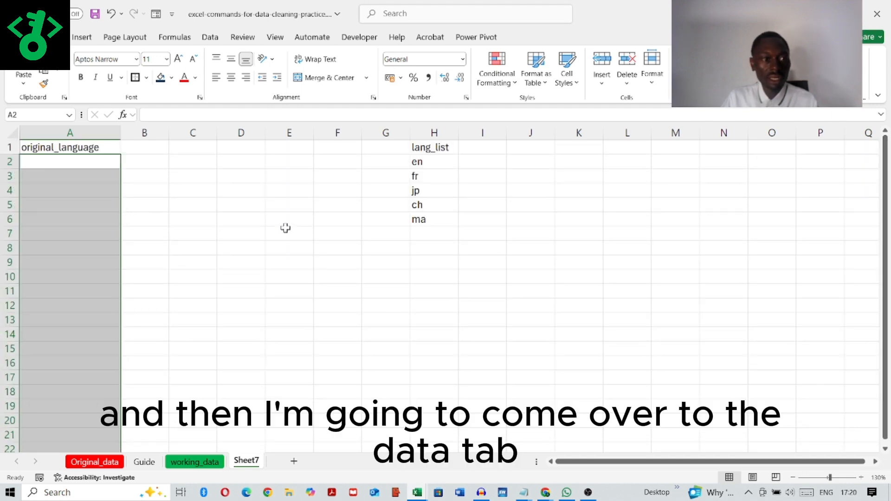
left_click(215, 37)
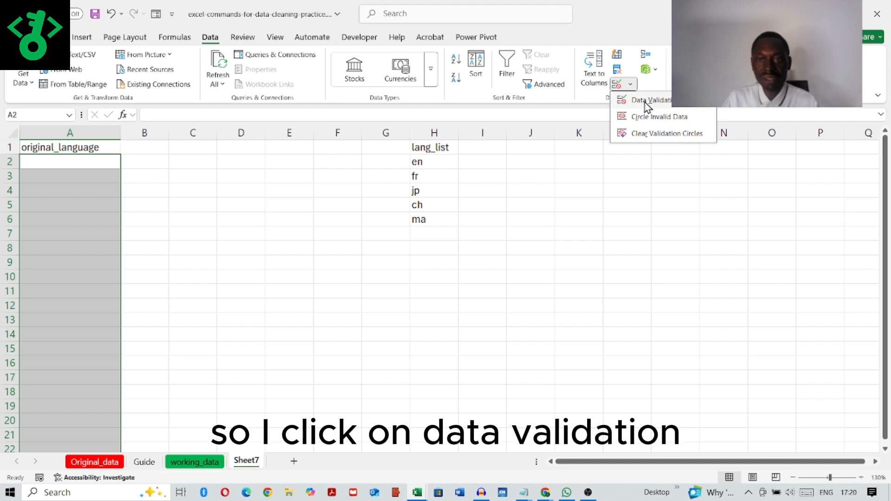
left_click(645, 102)
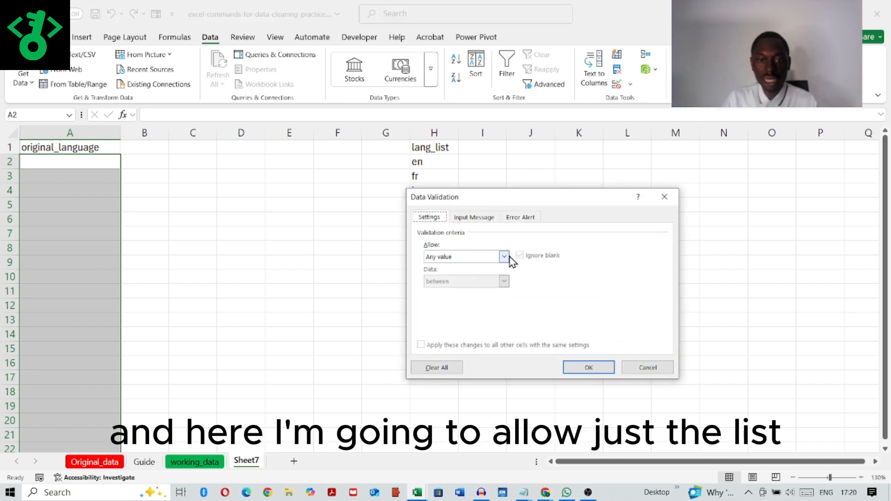
left_click(504, 257)
left_click(446, 290)
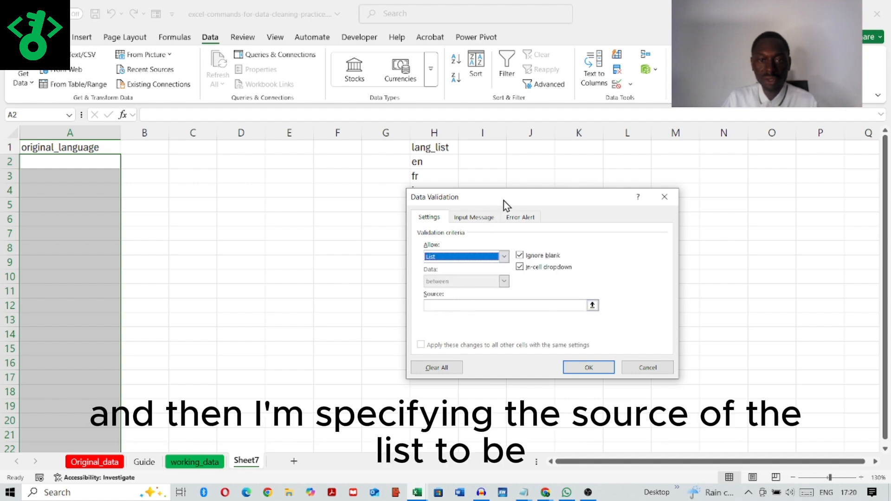
left_click_drag(503, 201, 640, 204)
left_click(569, 308)
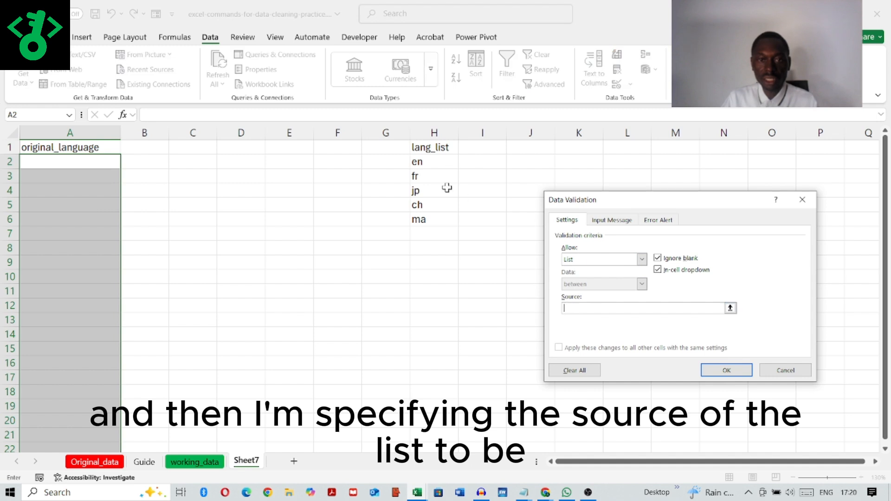
left_click_drag(428, 163, 430, 218)
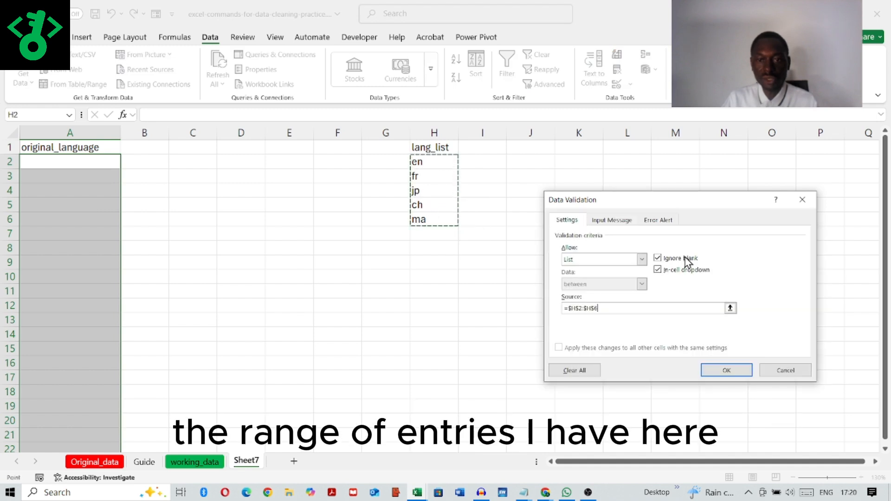
left_click(714, 370)
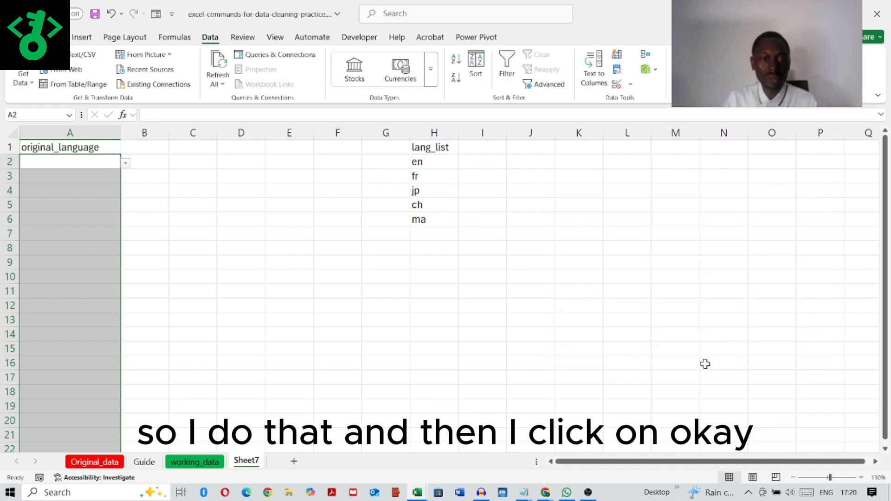
left_click(85, 162)
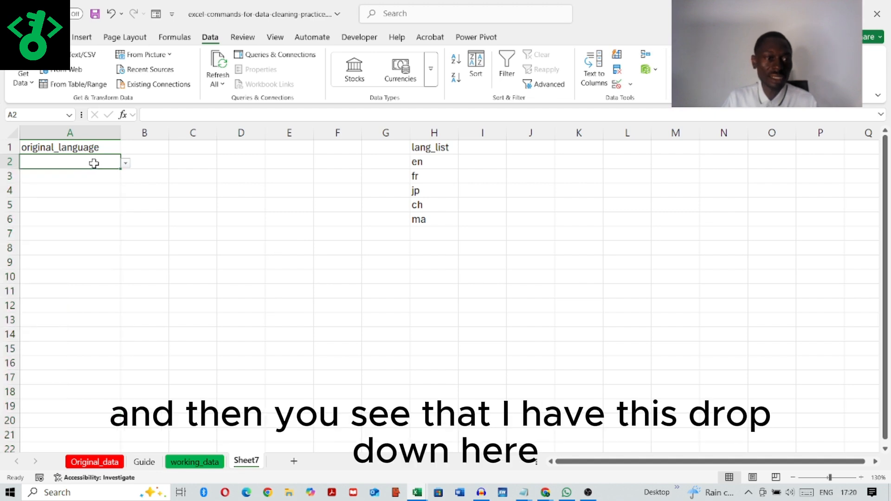
Fill the original_language cells from the validation list, choosing en for A2 and ch for A3 and A4
left_click(125, 163)
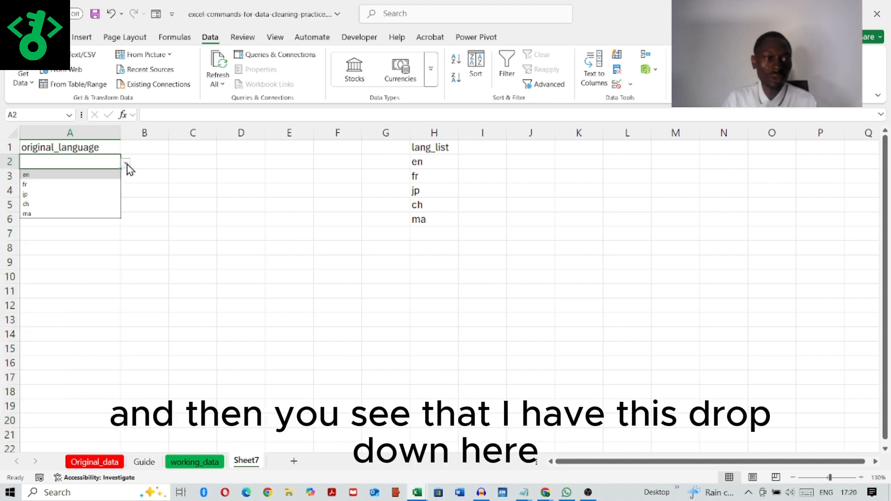
left_click(78, 175)
left_click(78, 178)
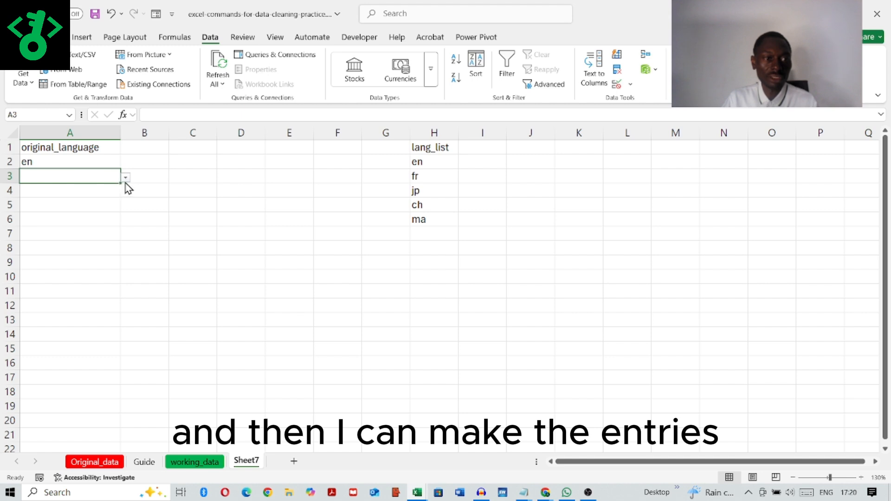
left_click(125, 177)
left_click(73, 219)
left_click(85, 192)
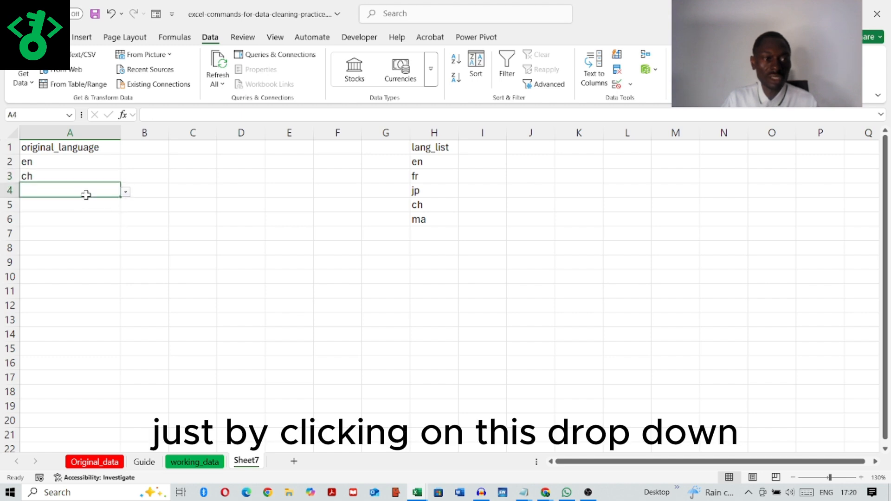
left_click(125, 192)
left_click(44, 234)
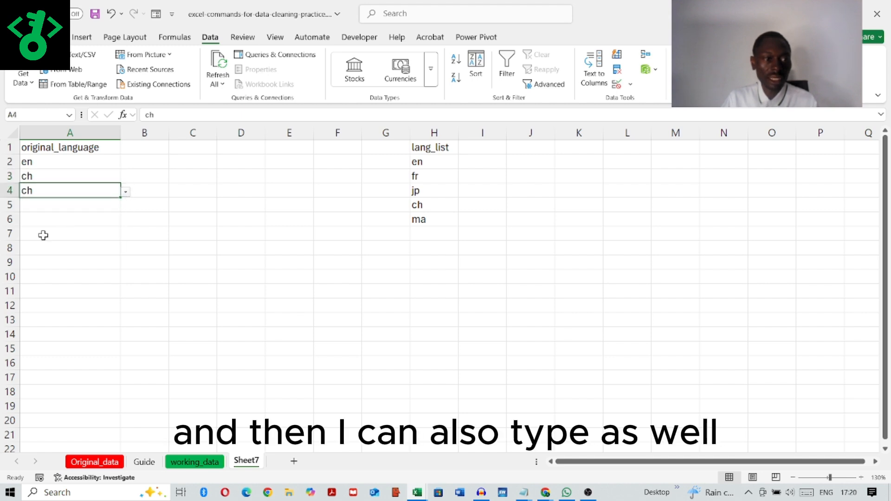
Enter the language codes ma in A5 and en in A6 directly, without picking them from the validation list
left_click(39, 208)
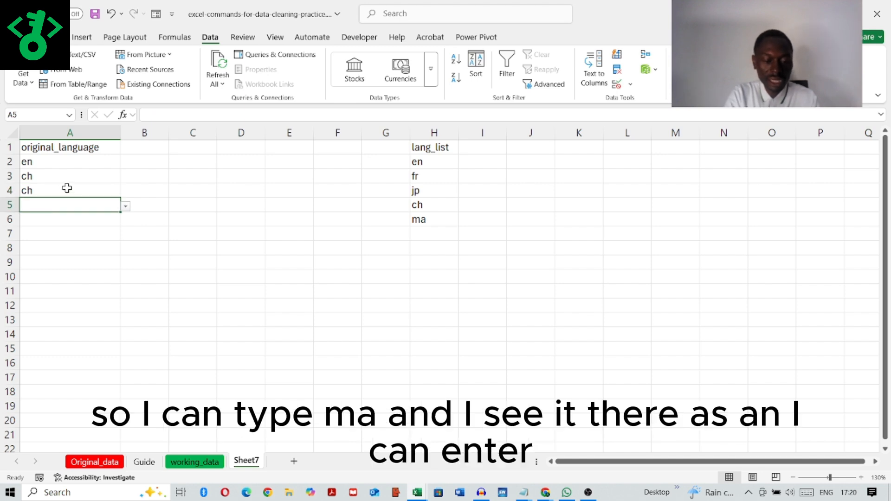
type("ma")
key("Return")
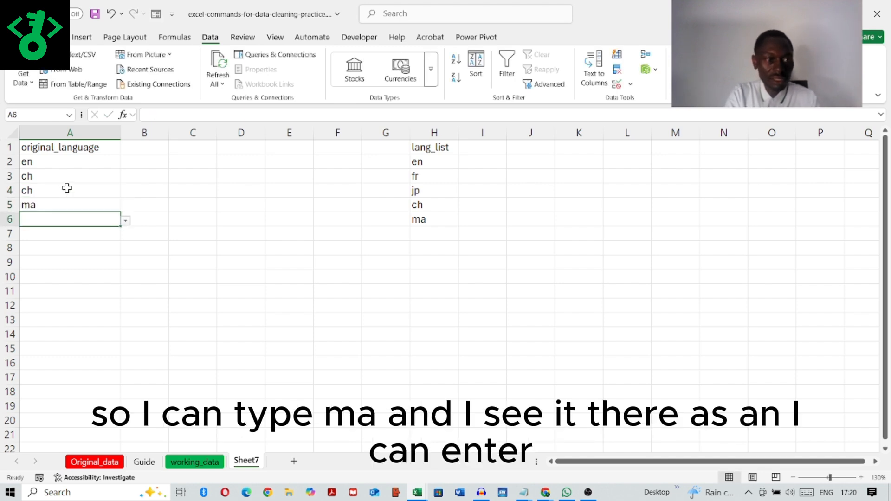
type("en")
key("Return")
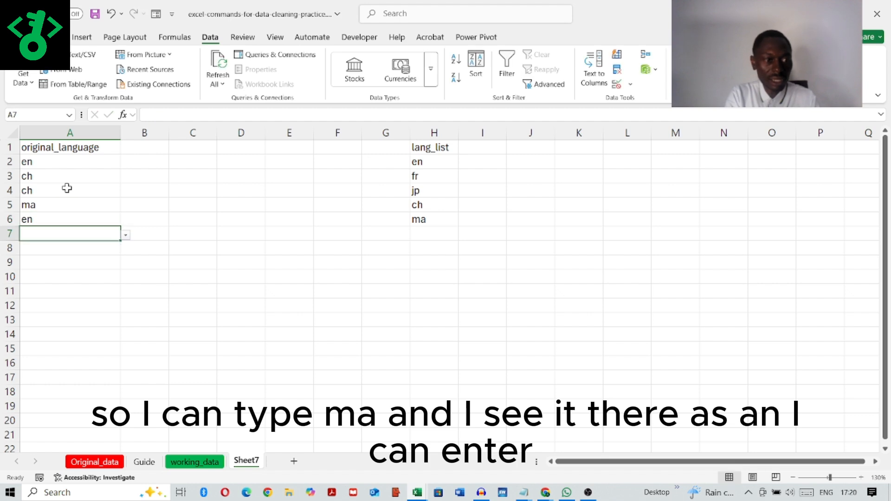
Test the validation by trying to enter the unlisted code df in A7, and discard the entry
type("df")
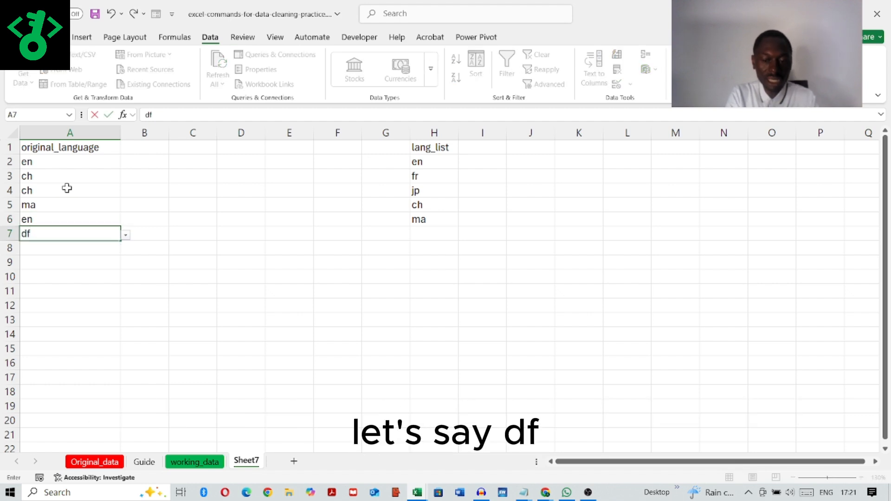
key("Return")
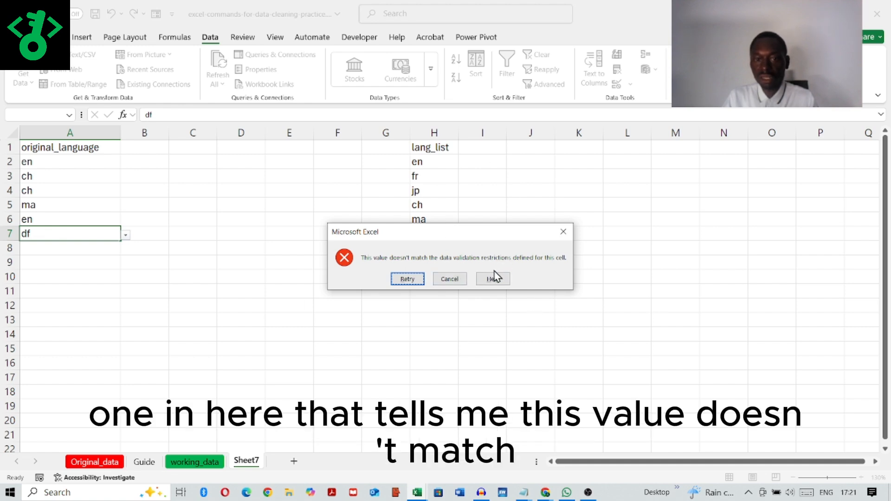
left_click(450, 279)
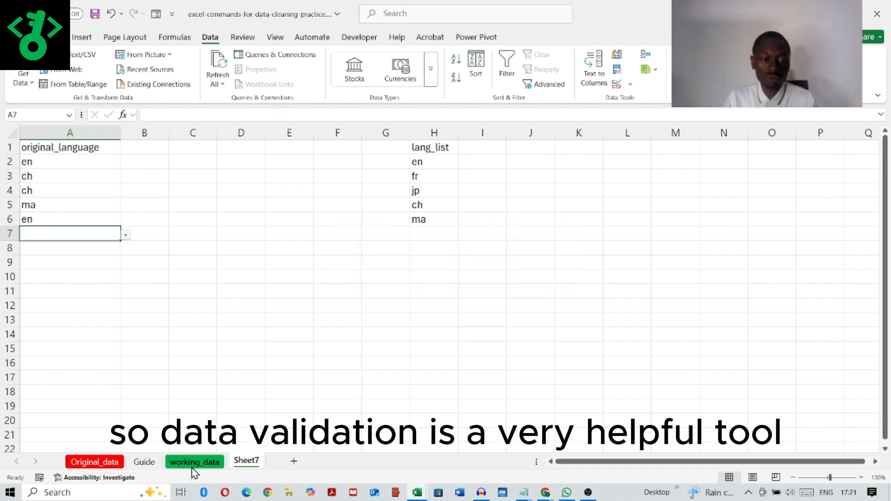
left_click(204, 462)
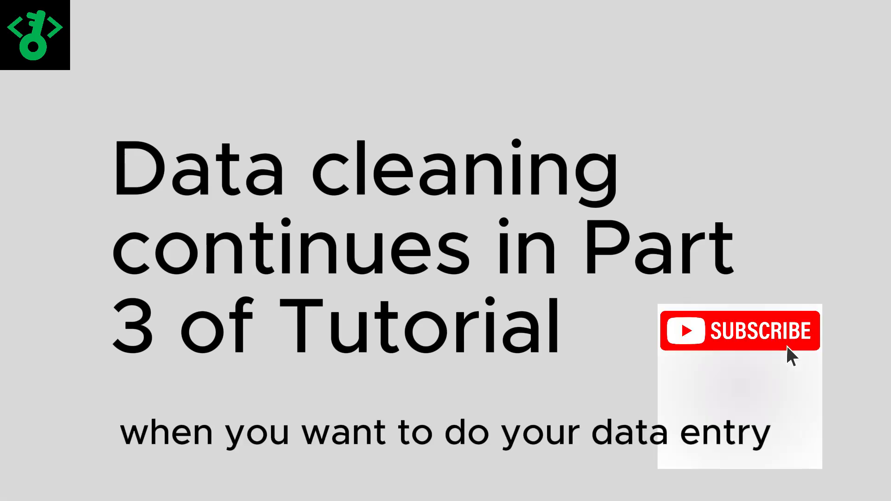